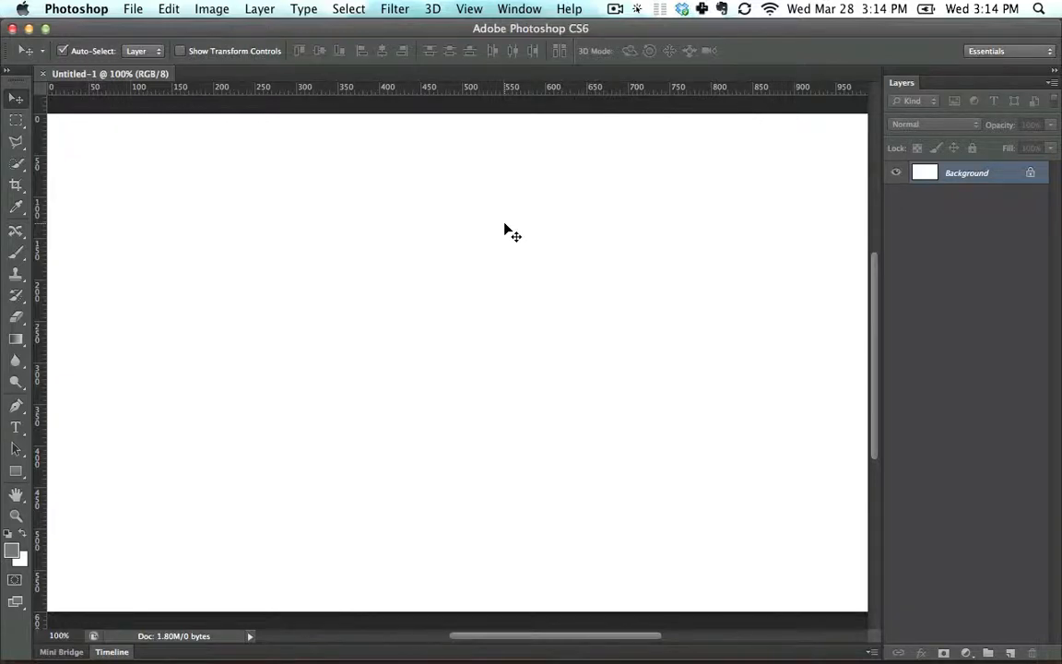
- Place the 2 Dune.tif image from the Session 1 - Layout folder into the blank Photoshop document at its proposed size
key("super+Tab")
key("super+Tab")
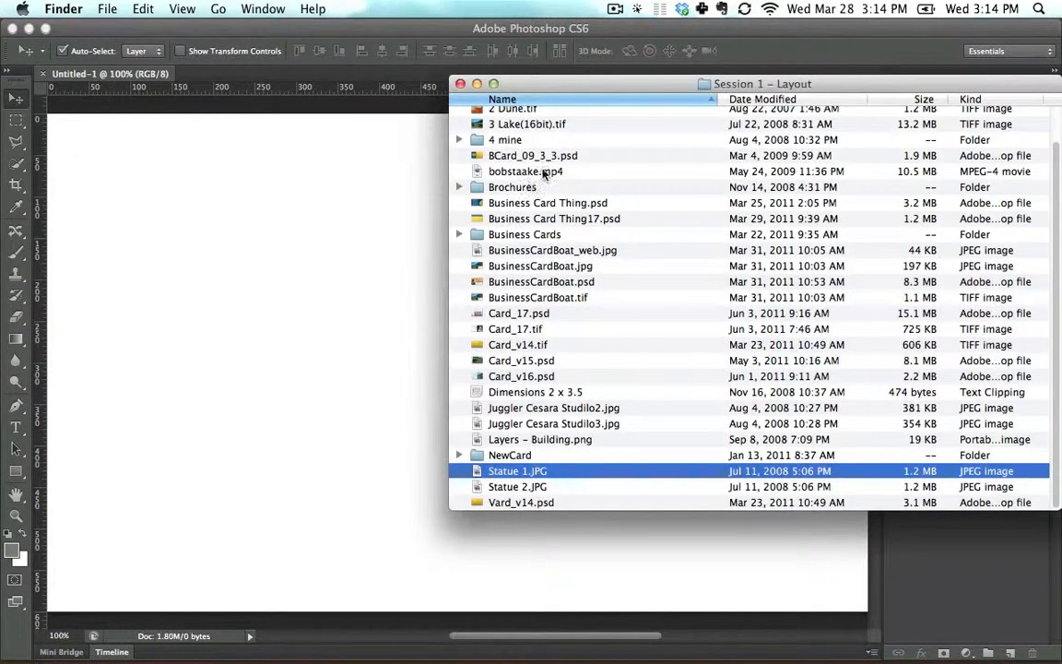
left_click(544, 155)
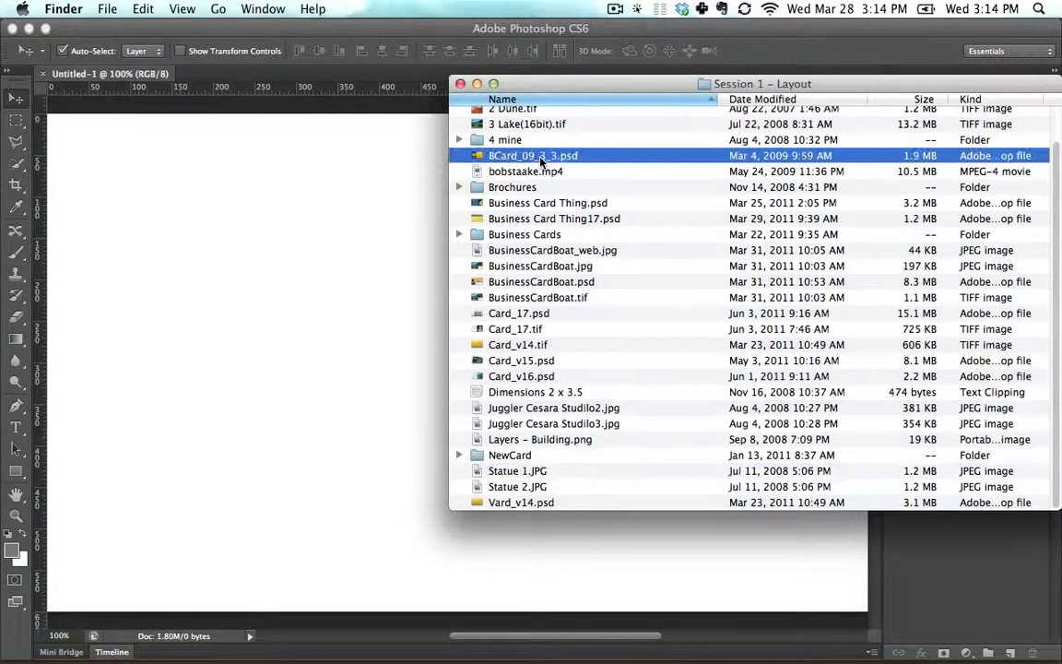
scroll(544, 161, "up", 2)
left_click_drag(509, 146, 267, 225)
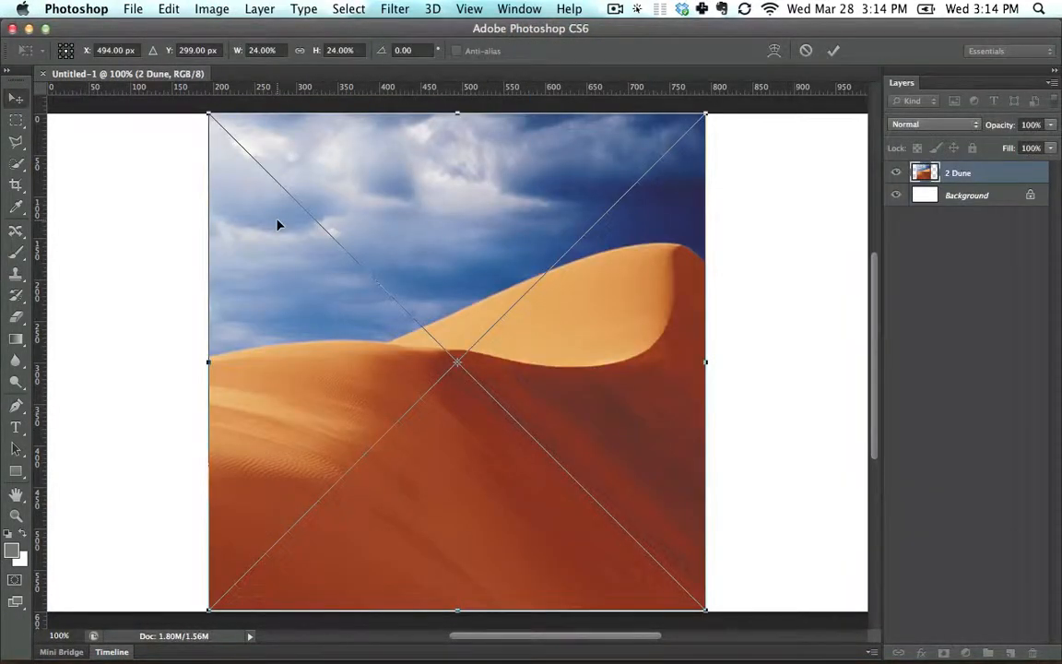
key("Return")
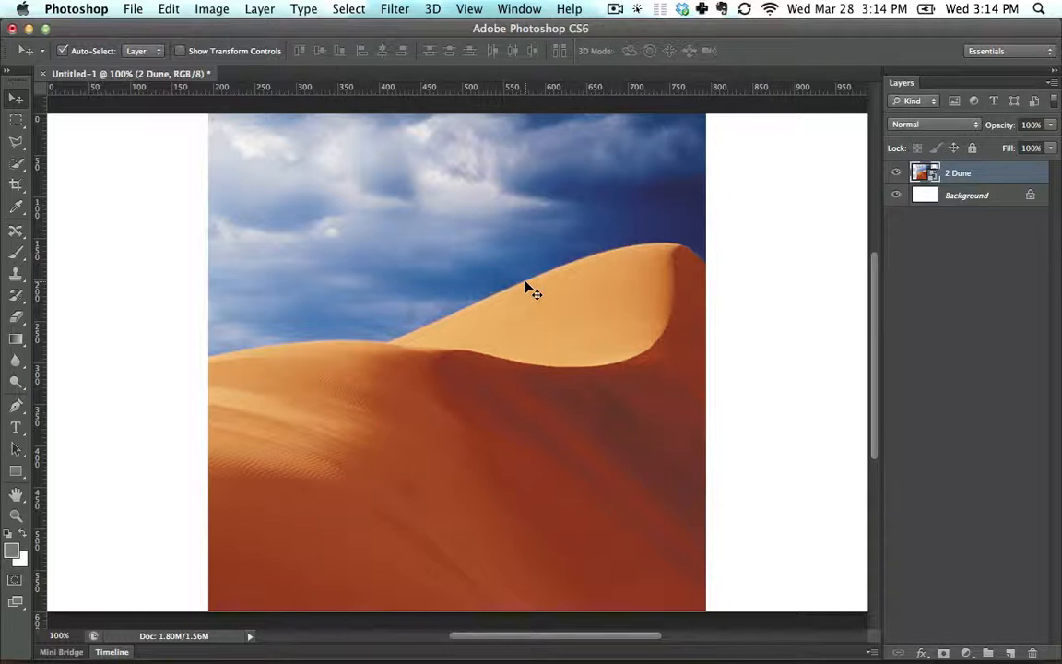
- Zoom the document out to 16.67%
key("super")
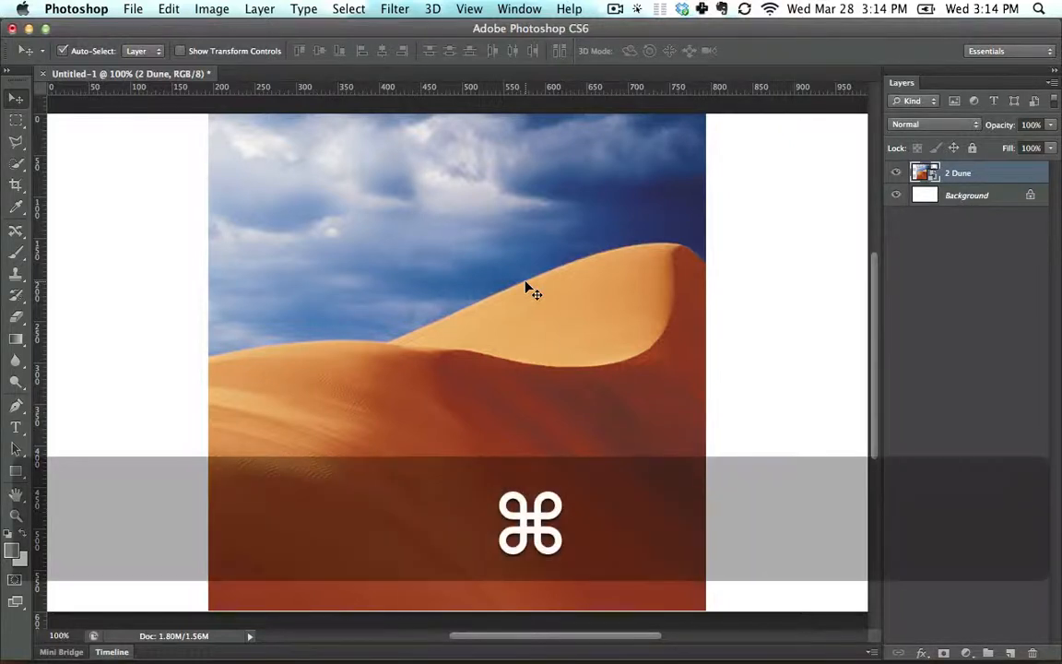
key("super+minus")
key("super+minus")
key("super+minus")
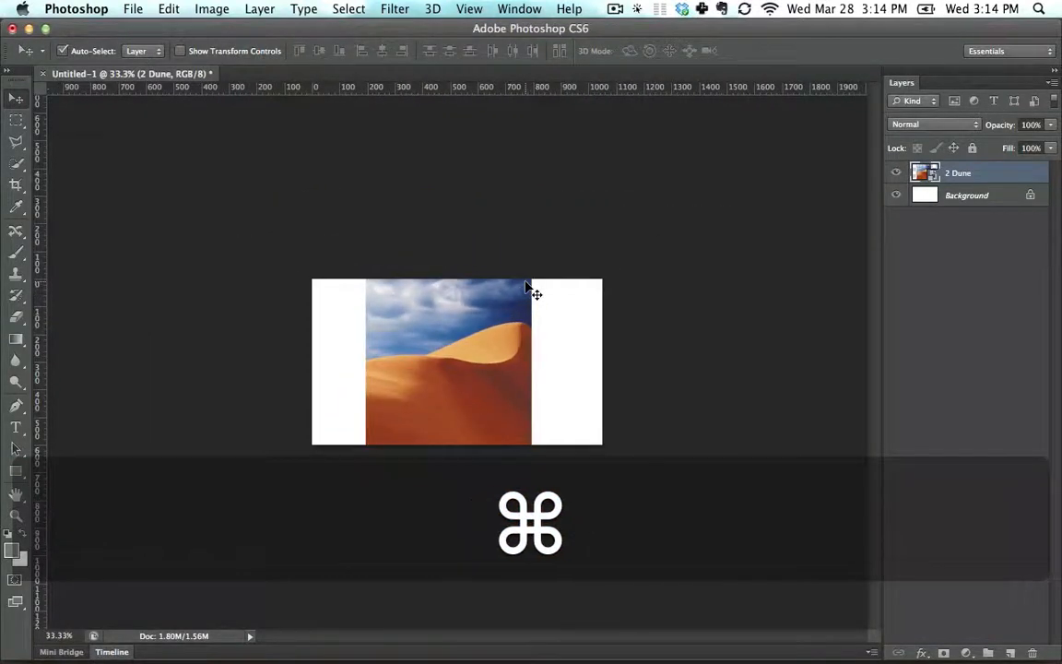
key("super+minus")
key("super+minus")
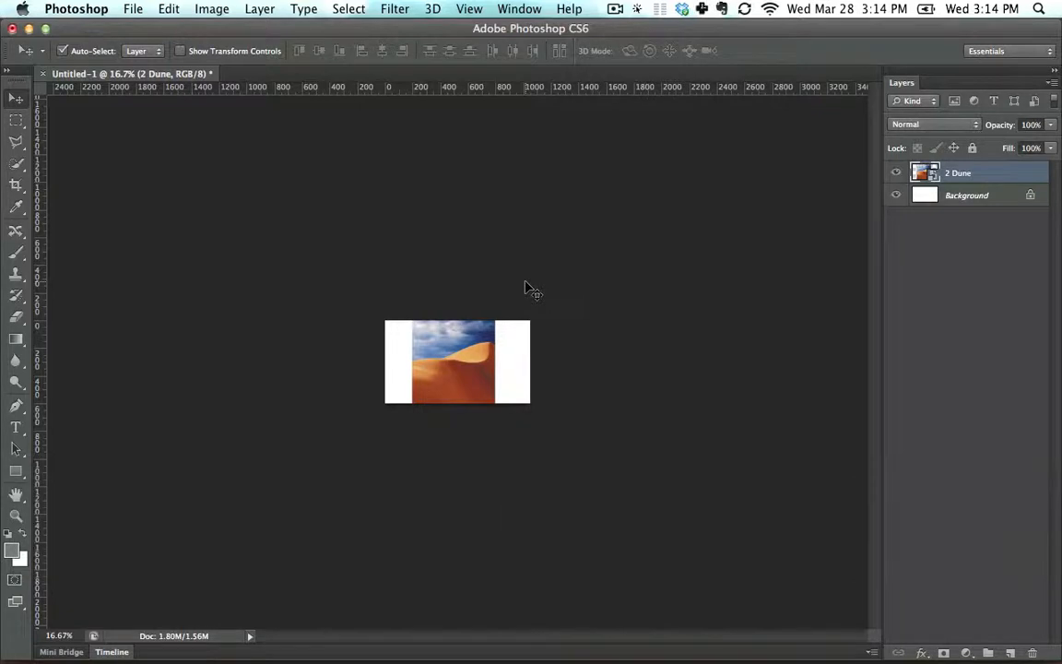
- Magnify the dune image to about 600% to examine the ridge up close
key("super")
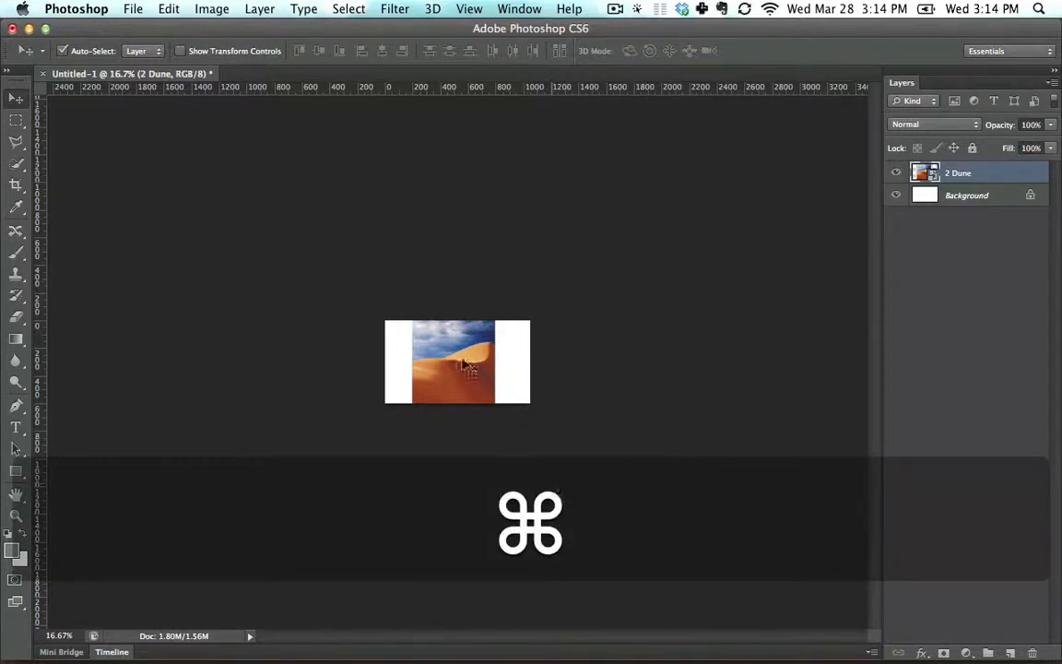
key("super")
key("super+equal")
key("super+equal")
key("super+equal")
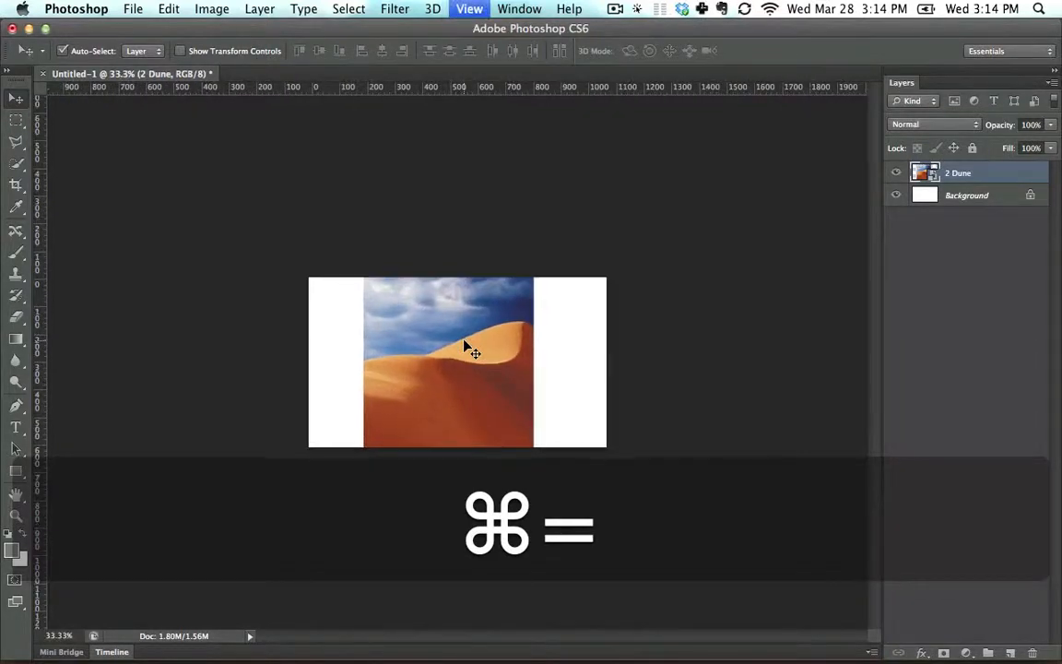
key("super+equal")
key("super+equal")
key("super+equal")
key("super+equal")
key("super+equal")
key("super+equal")
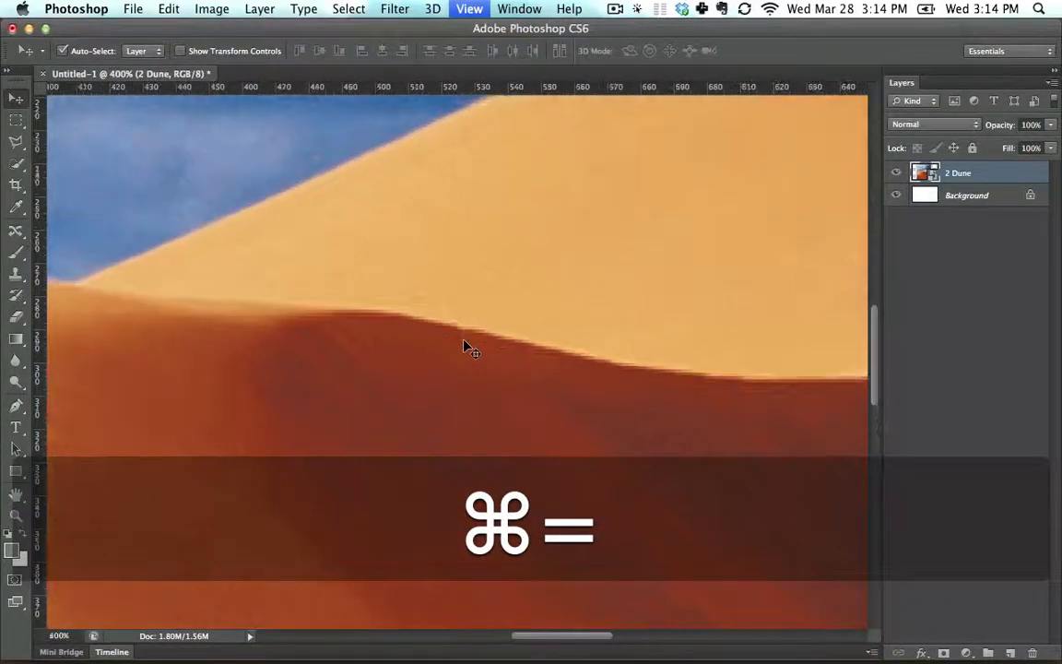
key("super+equal")
- Examine the sky above the dune at 200% zoom and fit the whole document back on screen
key("super+minus")
key("super+minus")
key("super+minus")
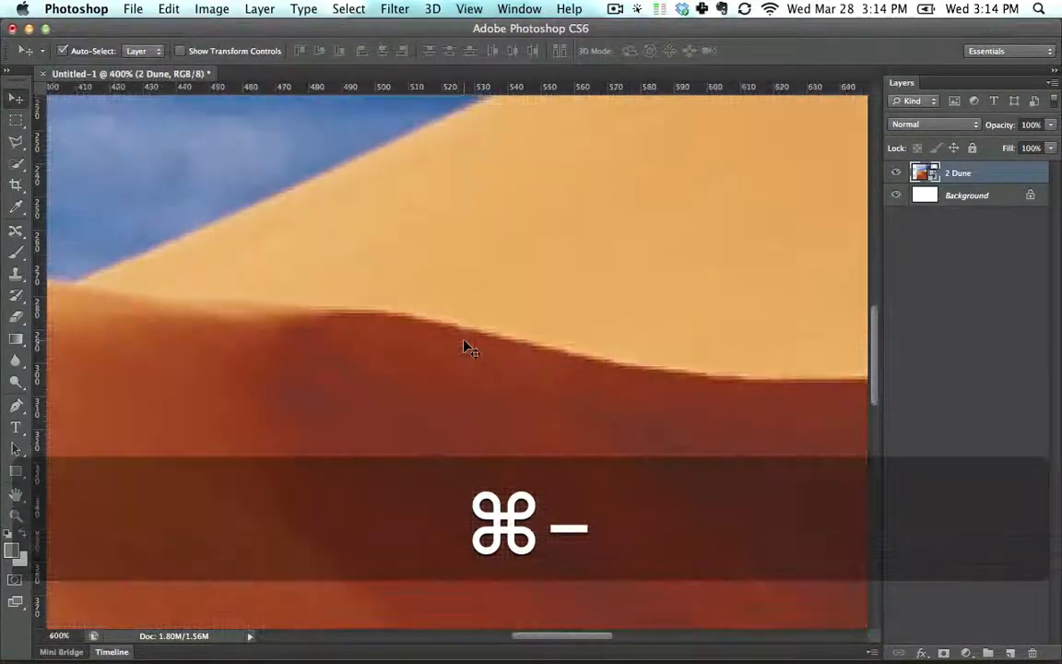
key("super+minus")
key("space")
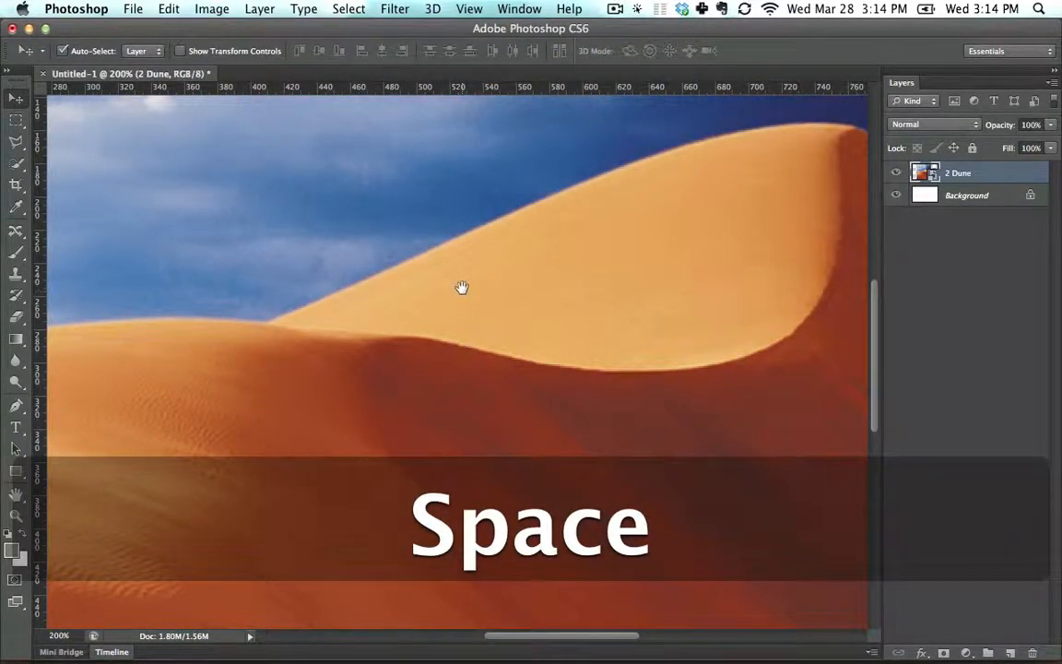
left_click_drag(462, 289, 597, 360)
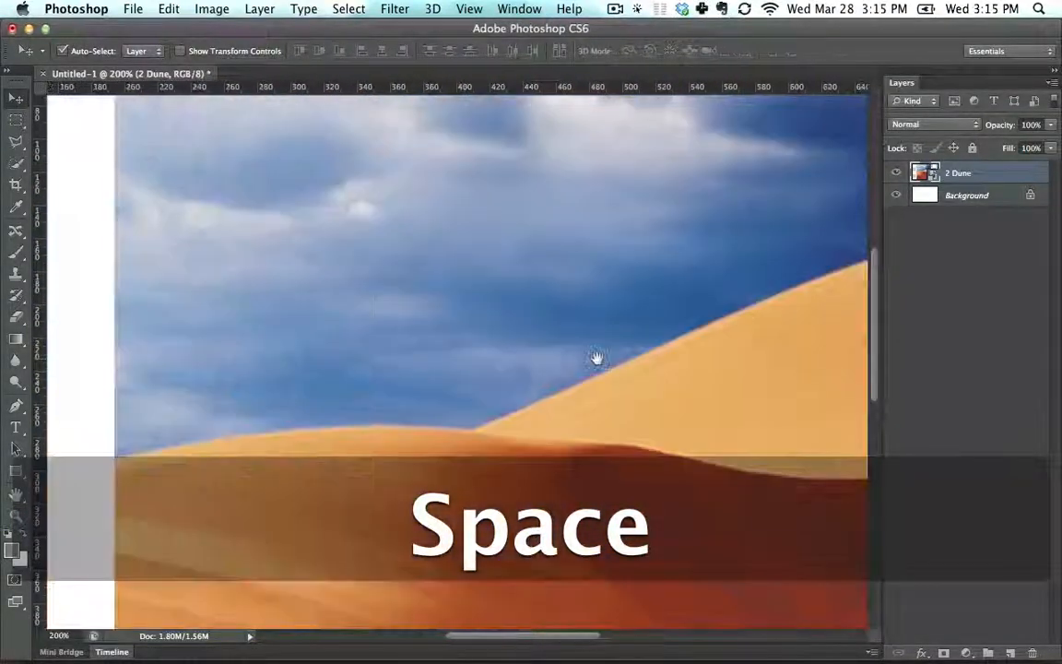
left_click_drag(647, 289, 607, 363)
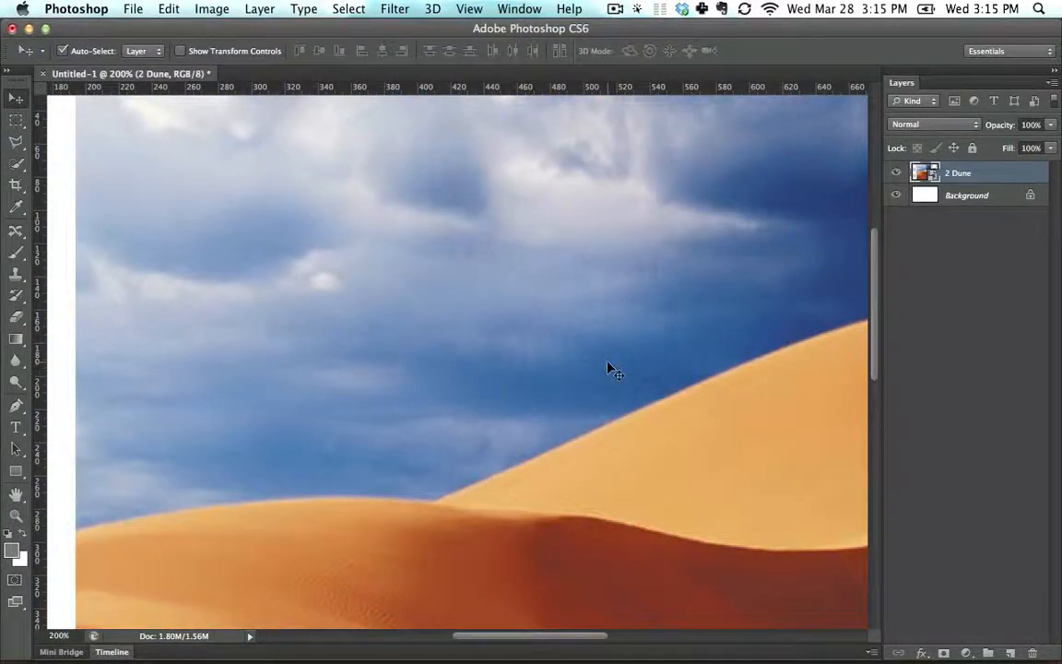
key("super")
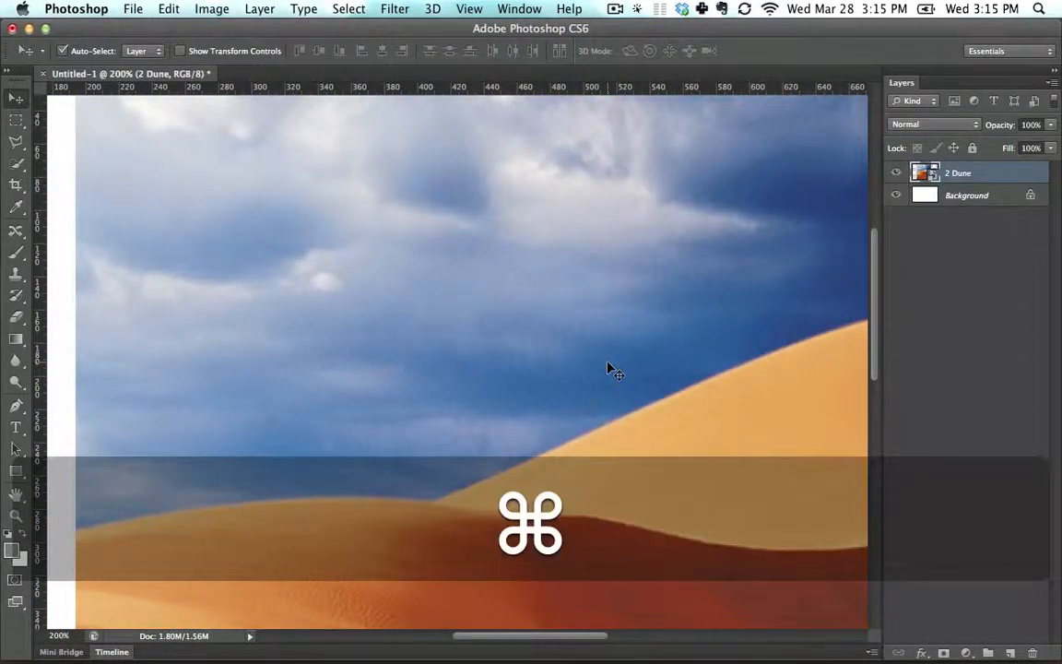
key("super+0")
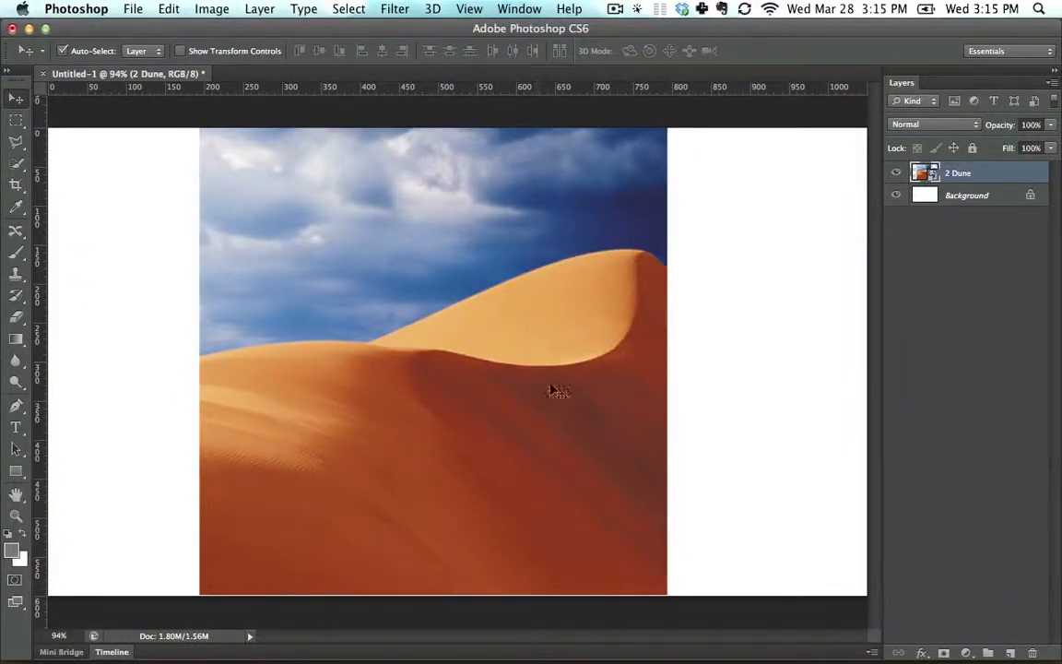
- Zoom the document out to 8.33% and return it to fit on screen
key("super+minus")
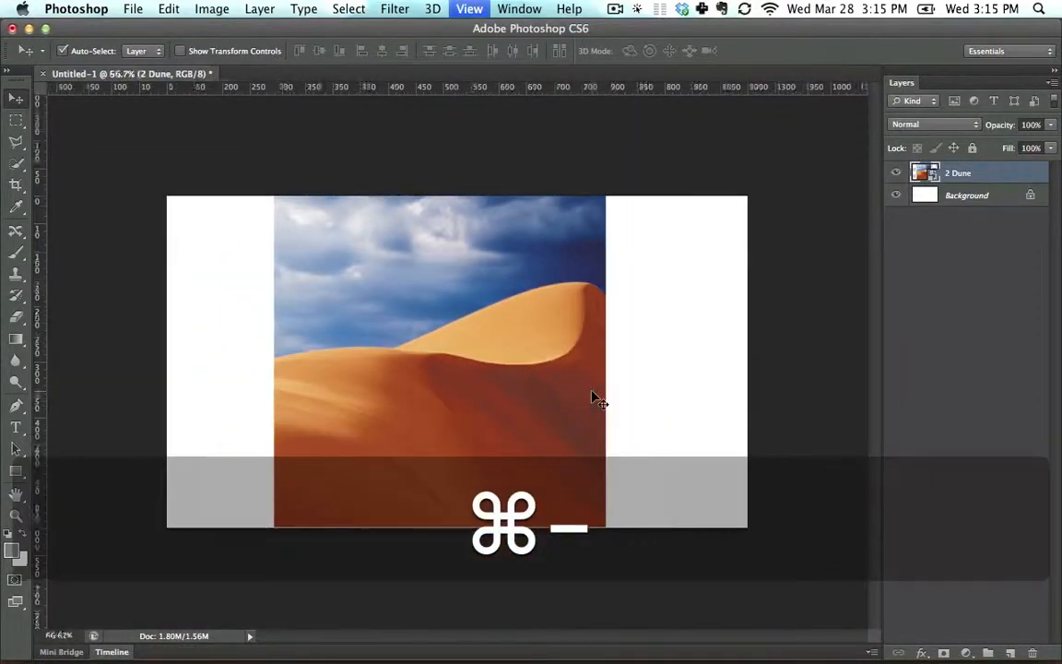
key("super+minus")
key("super+minus")
key("super+minus")
key("super+minus")
key("super+minus")
key("super+minus")
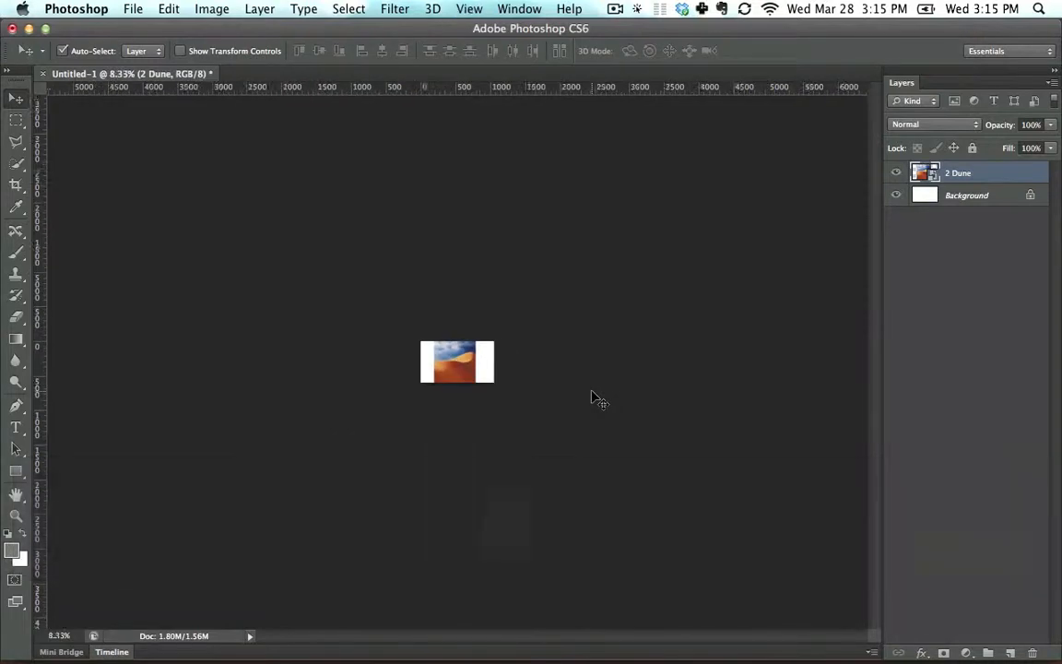
key("super")
key("super+0")
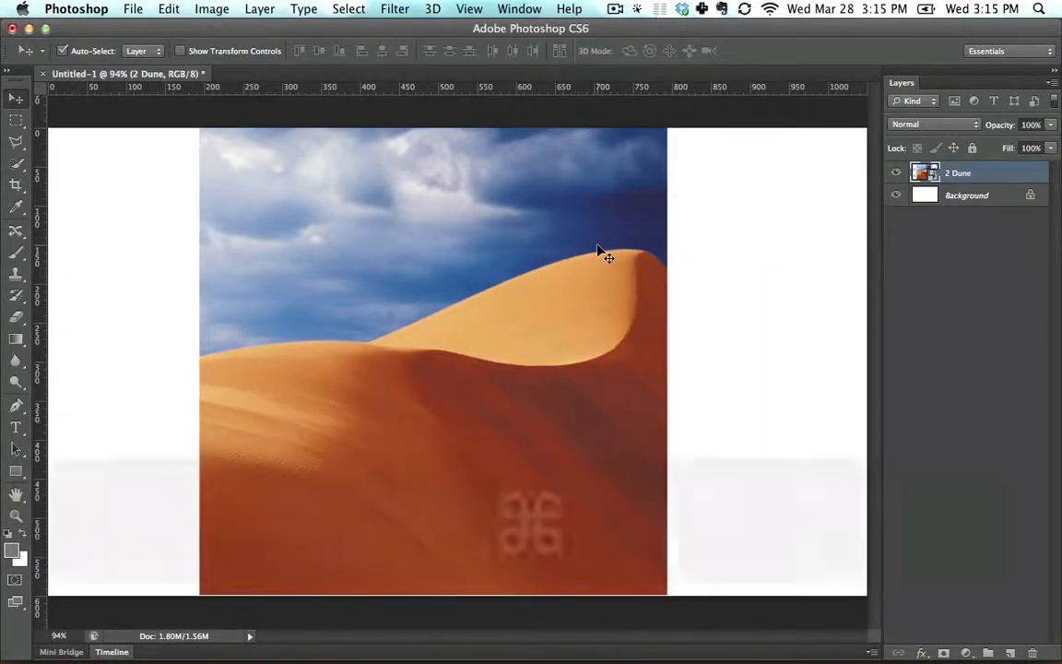
- Examine where the dune meets the sky at 500% zoom and fit the document back on screen
key("super+equal")
key("super+equal")
key("super+equal")
key("super+equal")
key("super+equal")
key("space")
left_click_drag(377, 246, 782, 391)
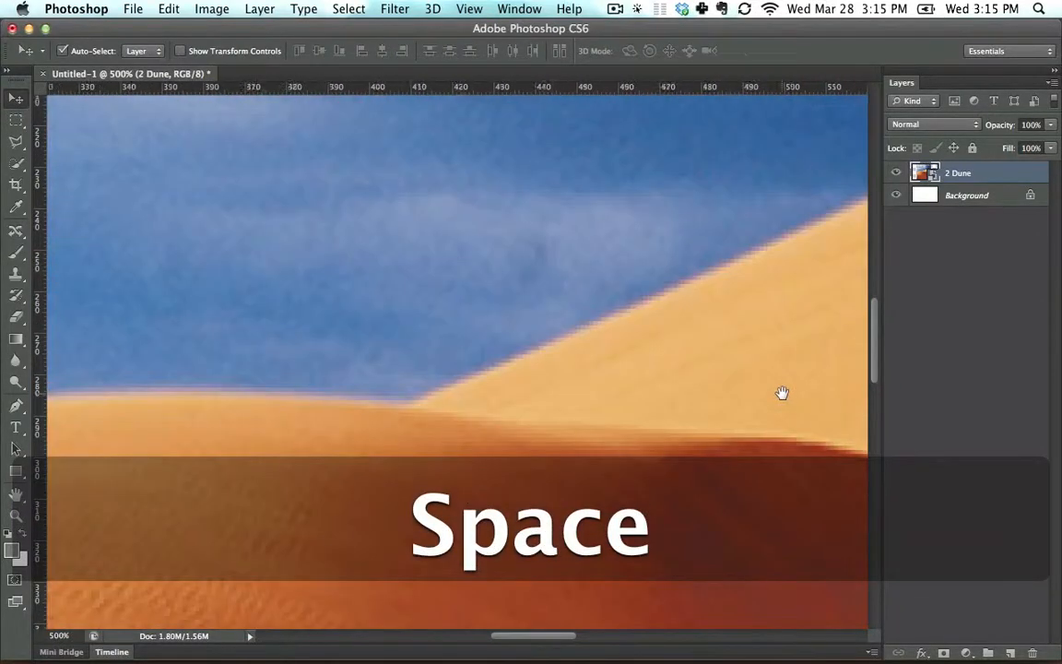
key("super+0")
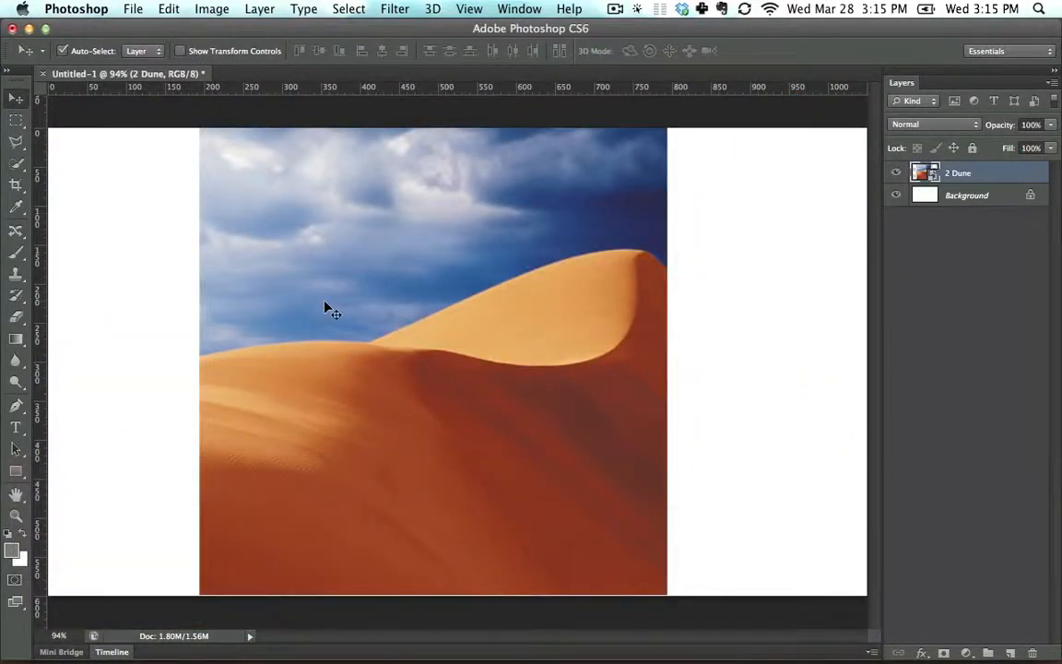
- Try moving the 2 Dune layer toward the lower-right part of the canvas, toggling the move off and on before undoing it
left_click_drag(327, 308, 548, 406)
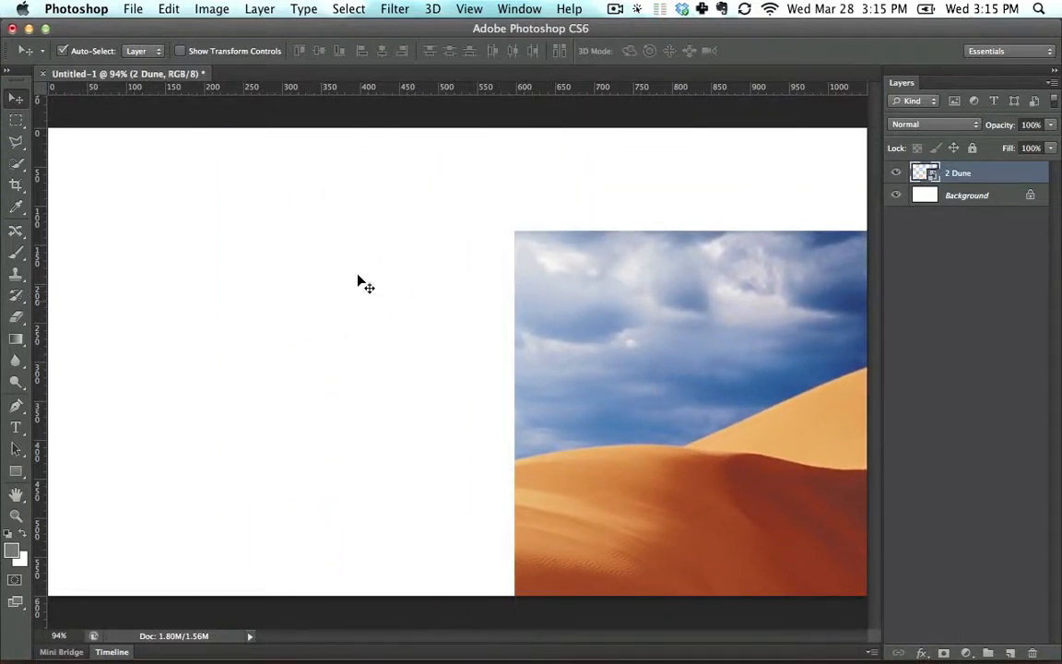
key("super")
key("super+z")
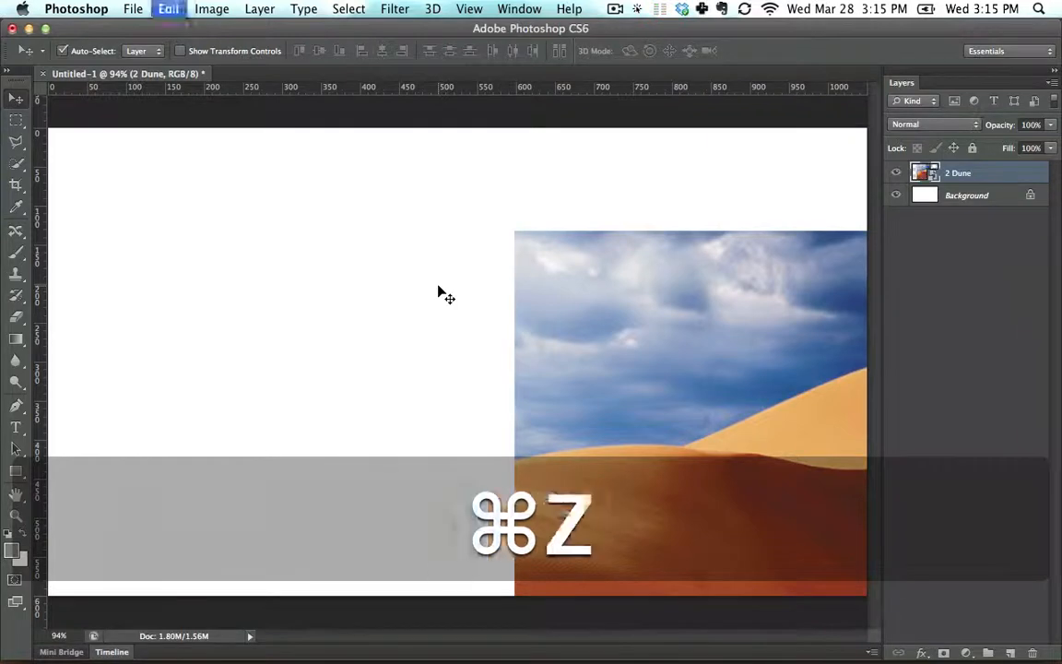
key("super+z")
key("super+z")
key("super+z")
key("super+z")
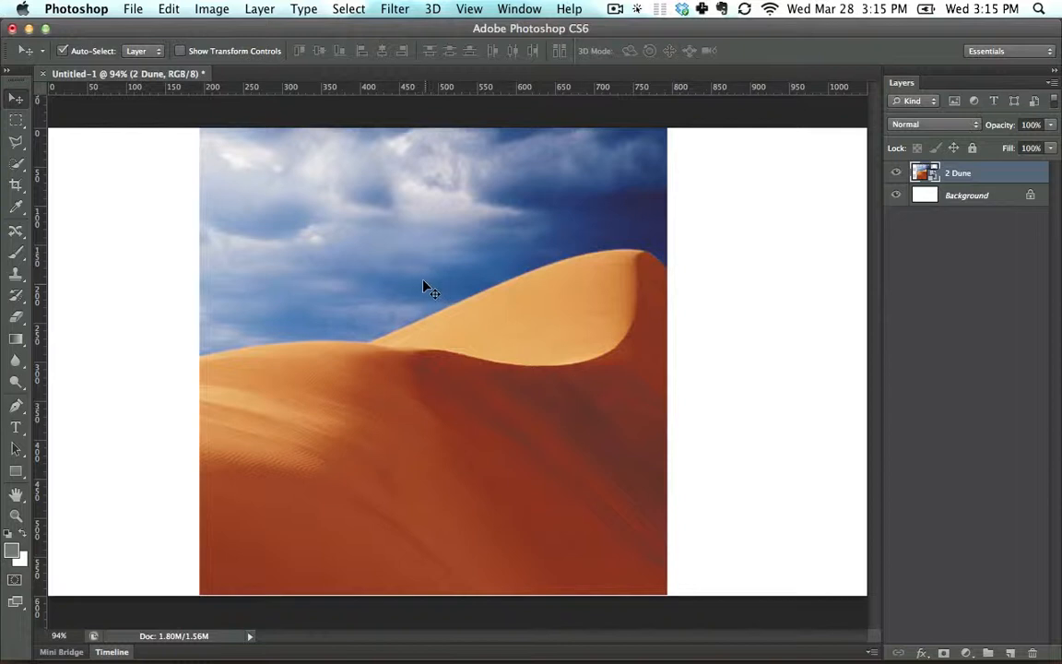
- Copy the whole dune image, paste it onto a new layer, and shift the copy slightly to the right
key("super+a")
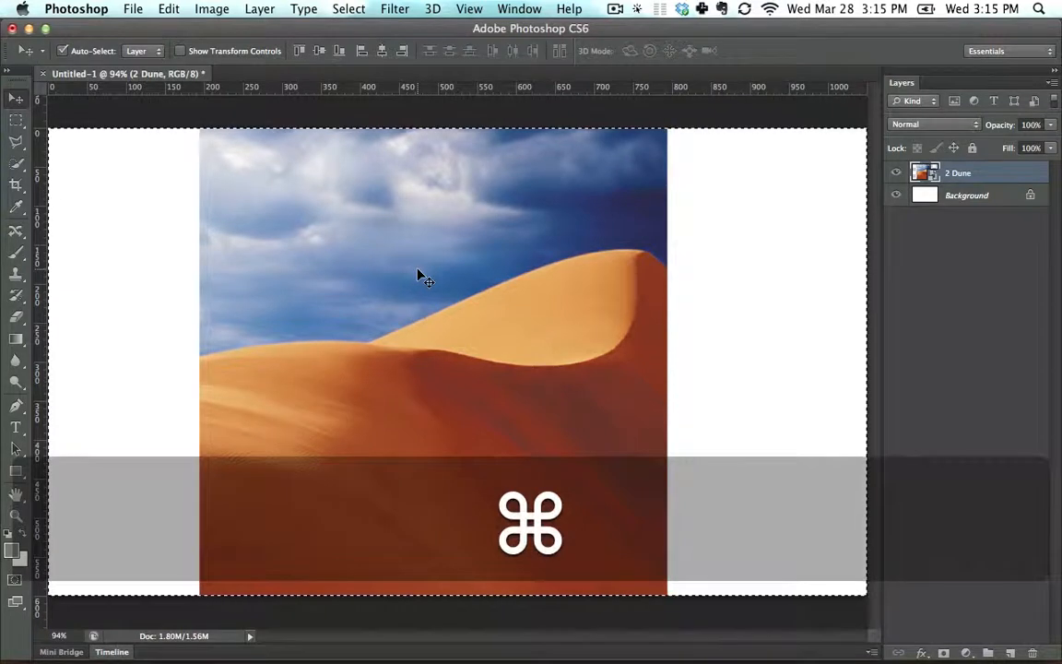
key("super+c")
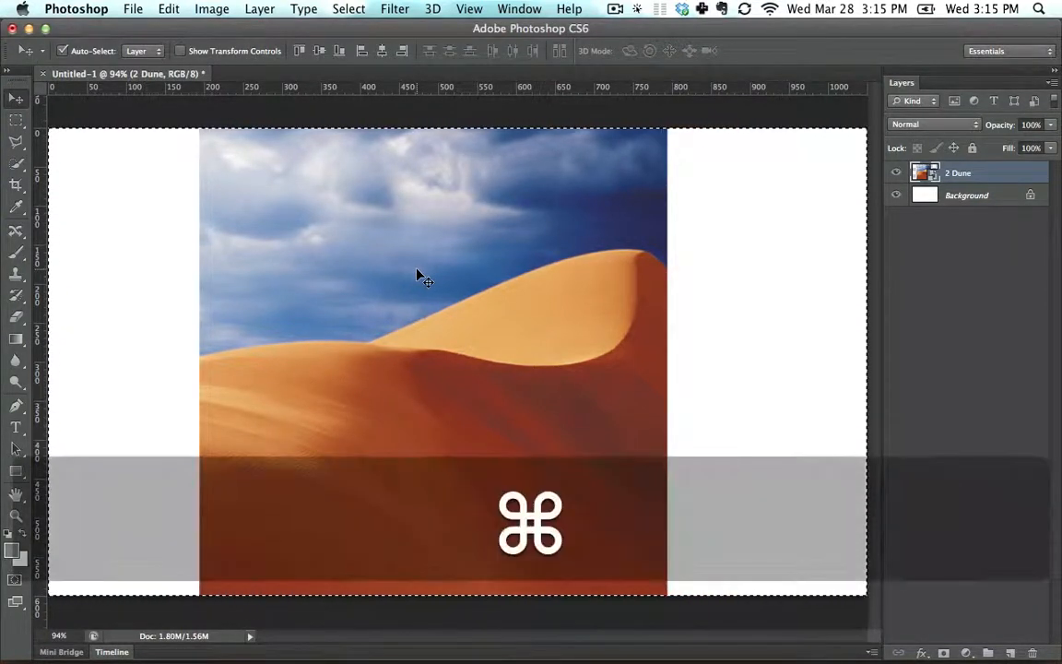
key("super+v")
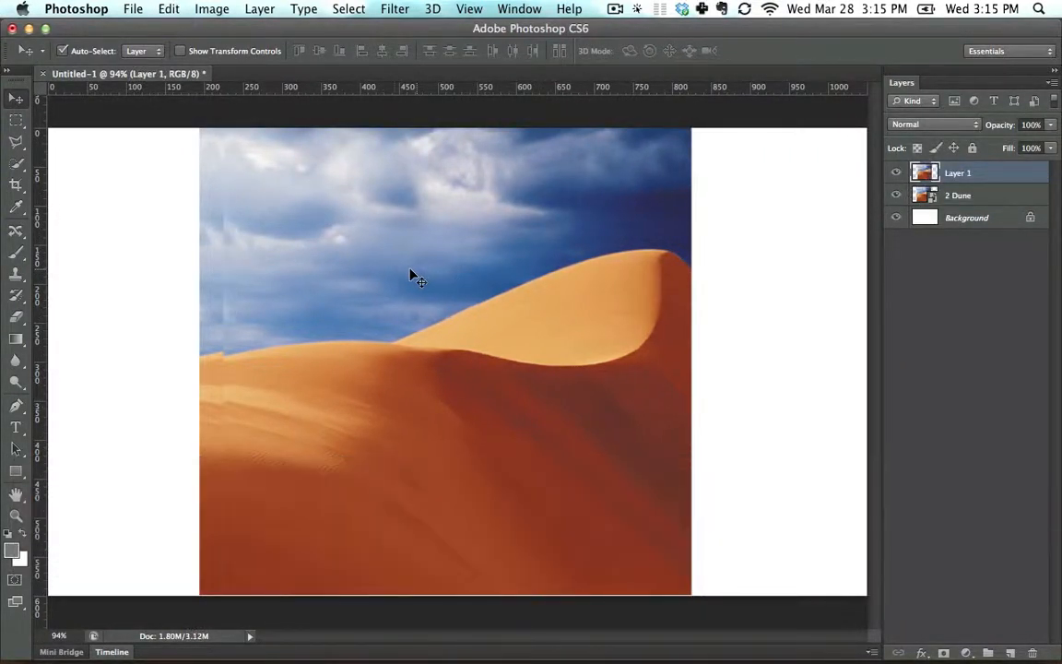
left_click_drag(336, 291, 364, 293)
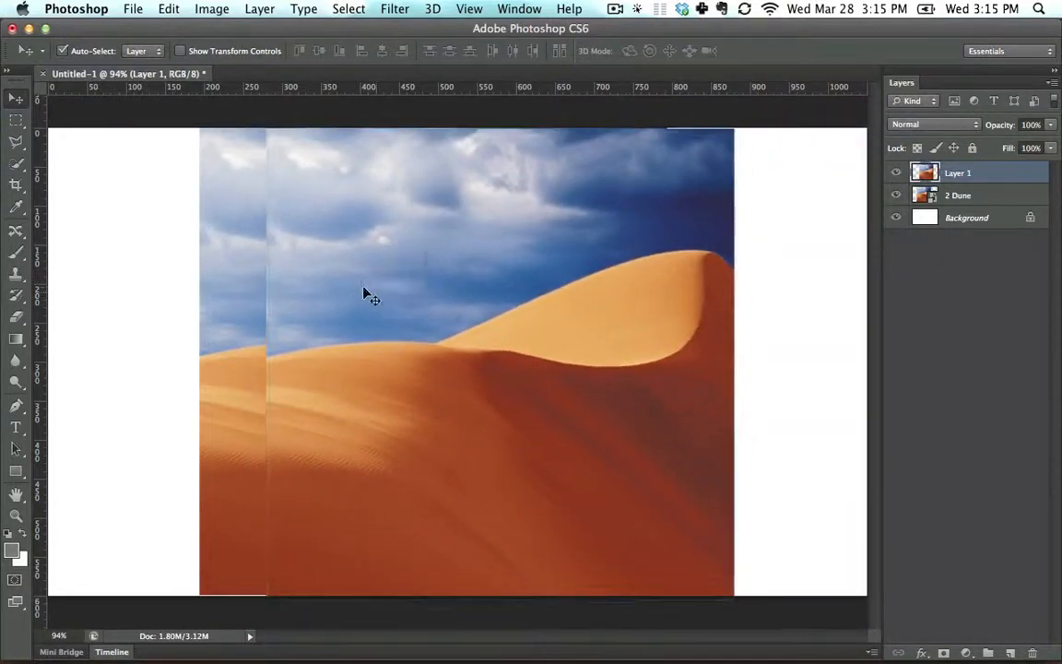
- Cut the dune copy from its layer, paste it back, and move it down and to the left of the original
key("super+a")
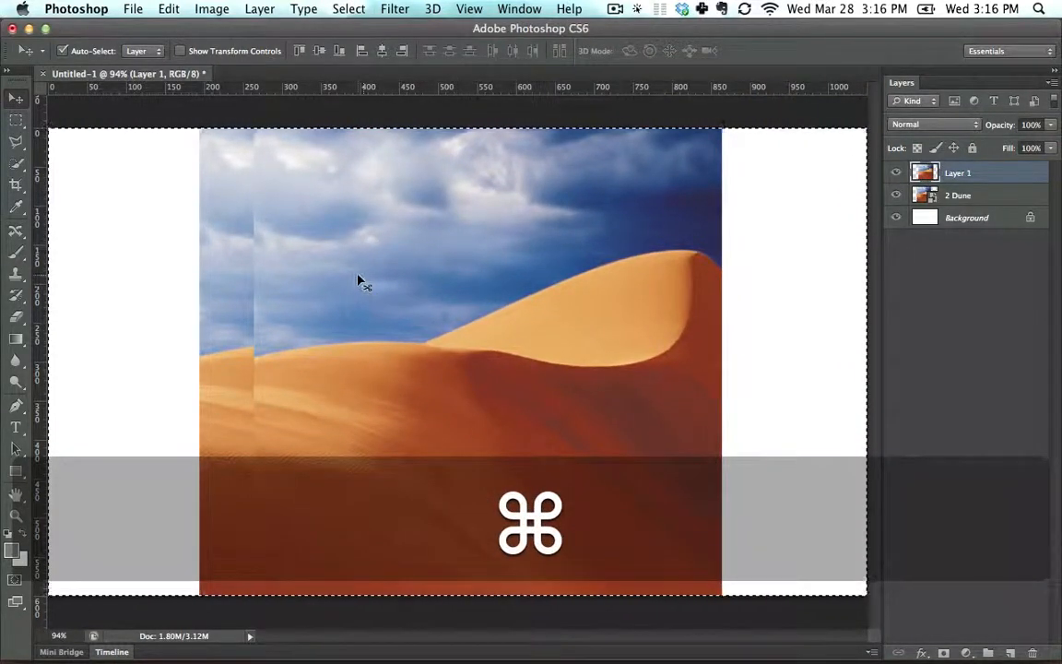
key("super+x")
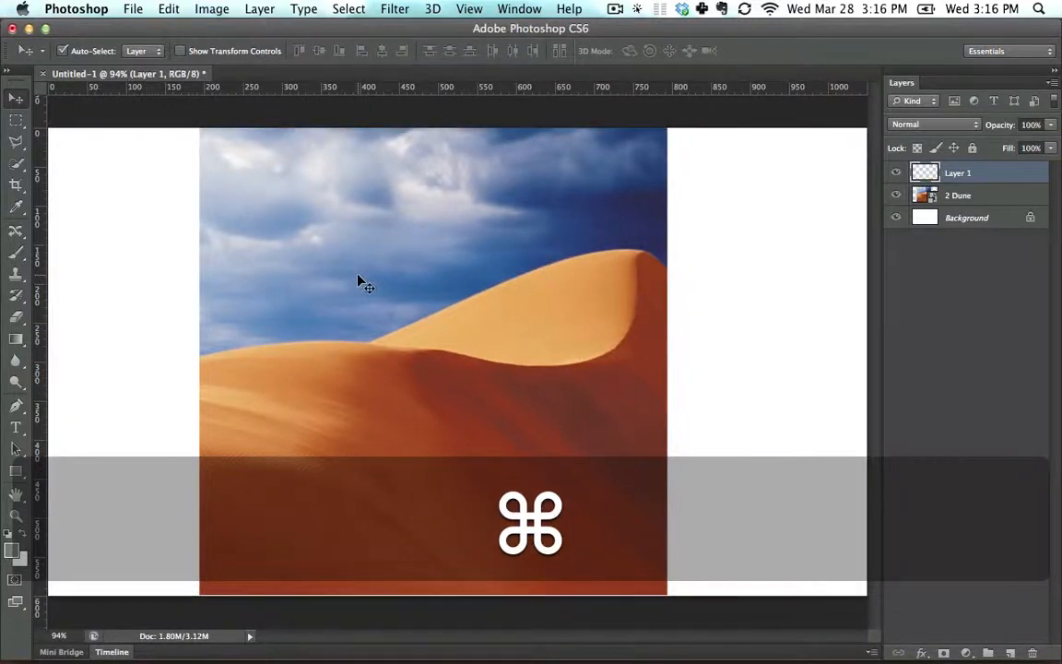
key("super+v")
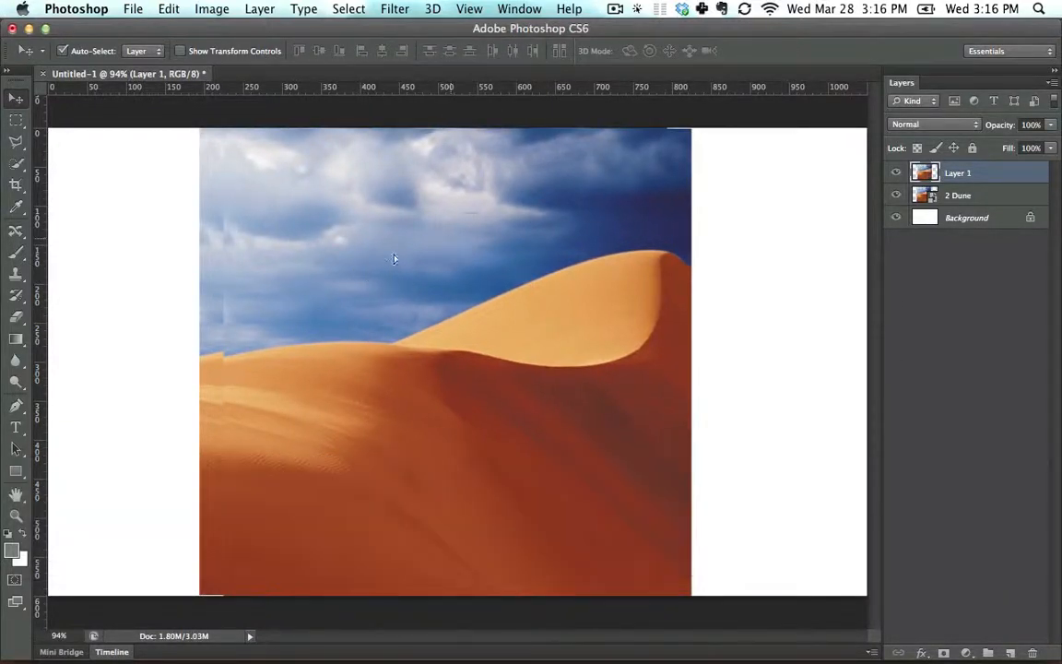
left_click_drag(426, 237, 333, 310)
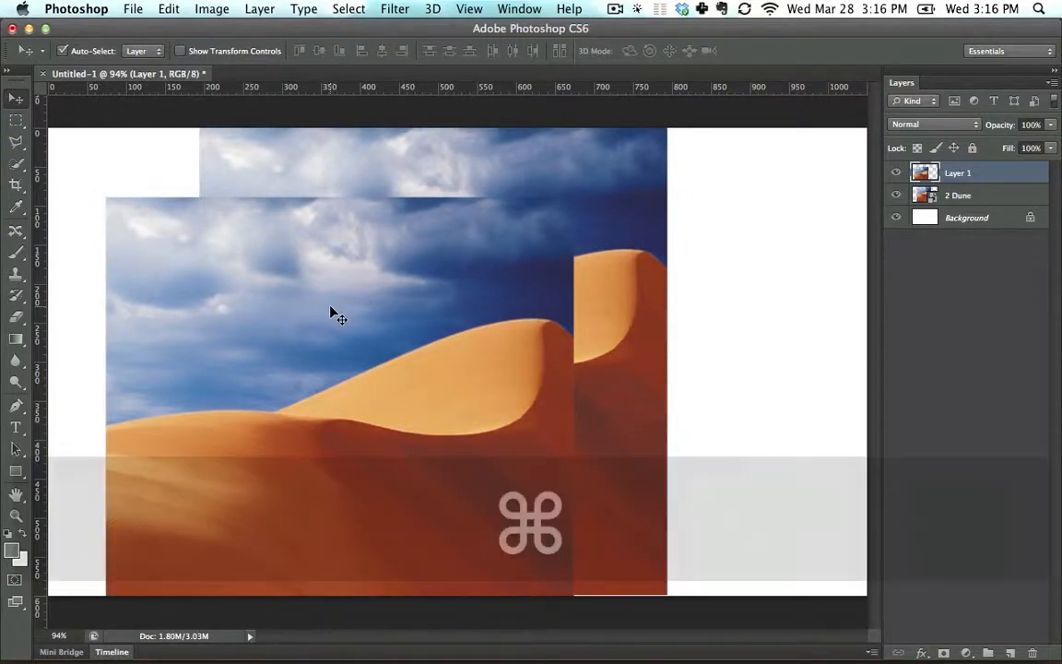
- Paste another dune copy onto a new layer, select the whole canvas and cut the copy out again
key("super+c")
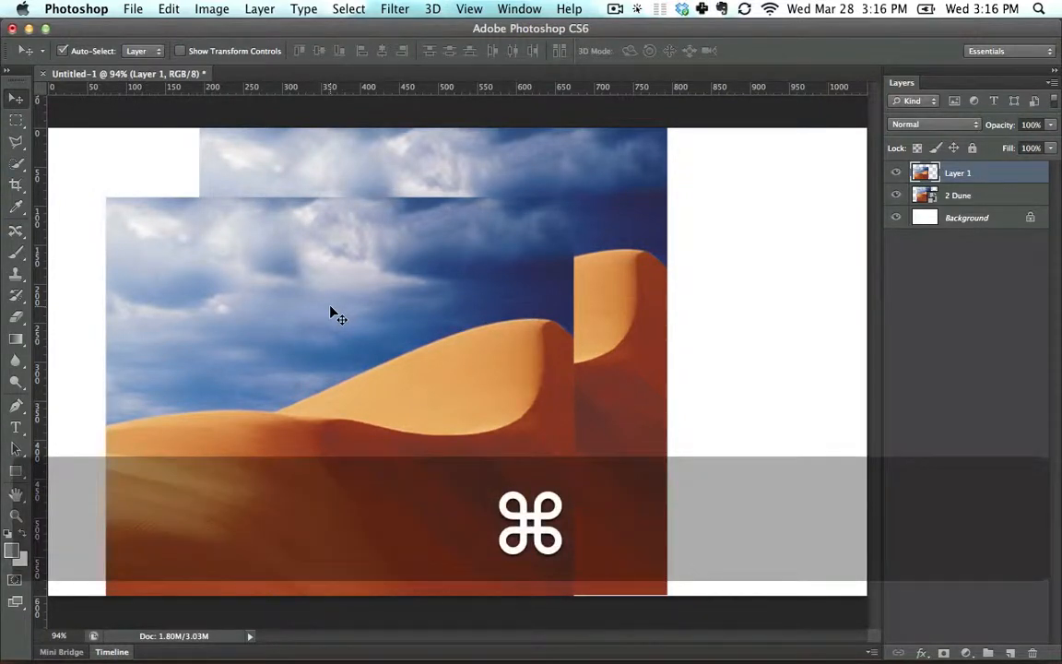
key("super+v")
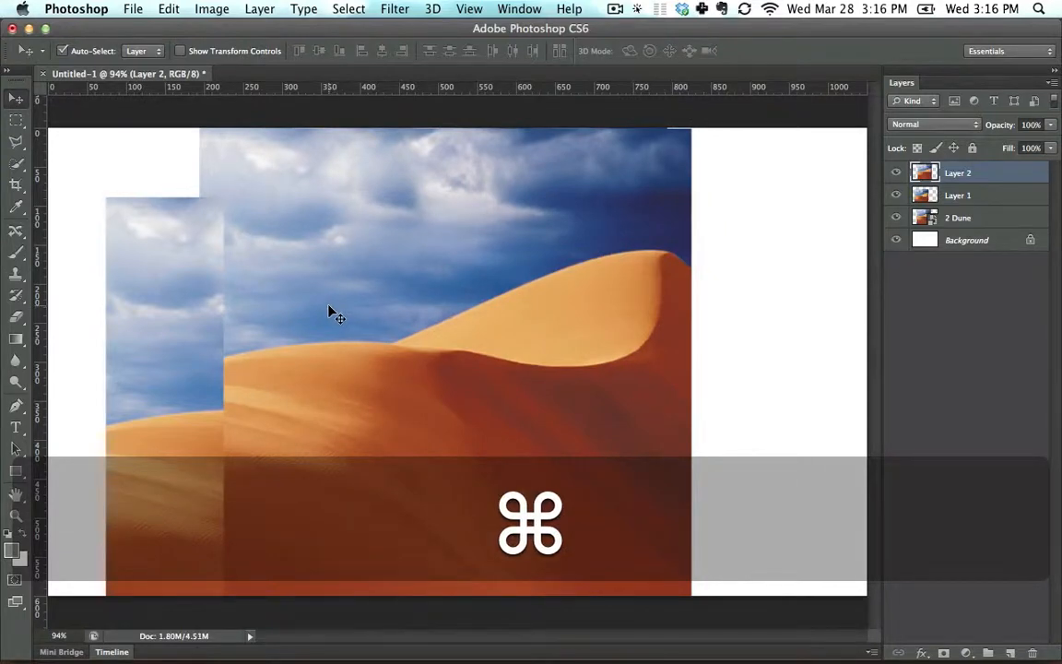
key("super+a")
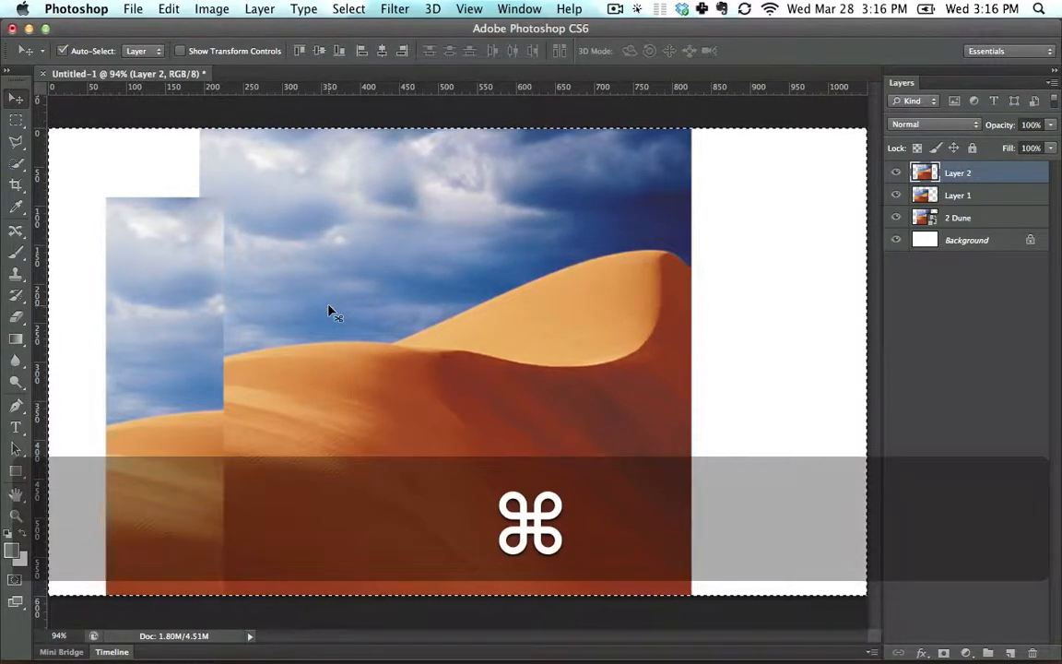
key("super+x")
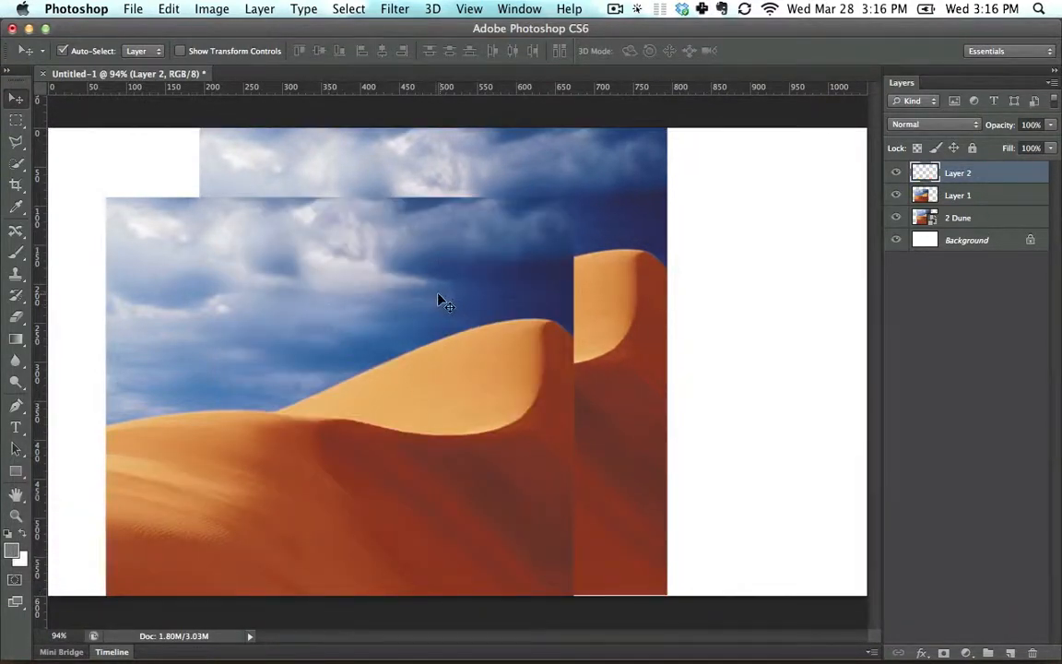
- Review the shortcuts listed for undo, cut, copy and paste, and make Layer 1 the active layer
left_click(168, 9)
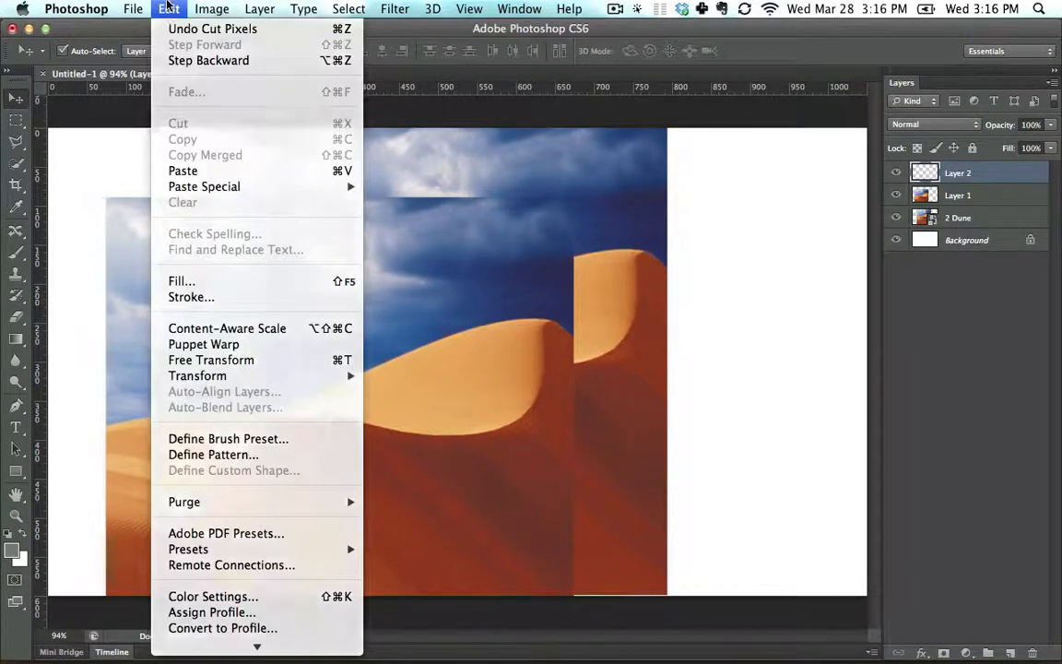
left_click(351, 276)
left_click(351, 277)
left_click(171, 9)
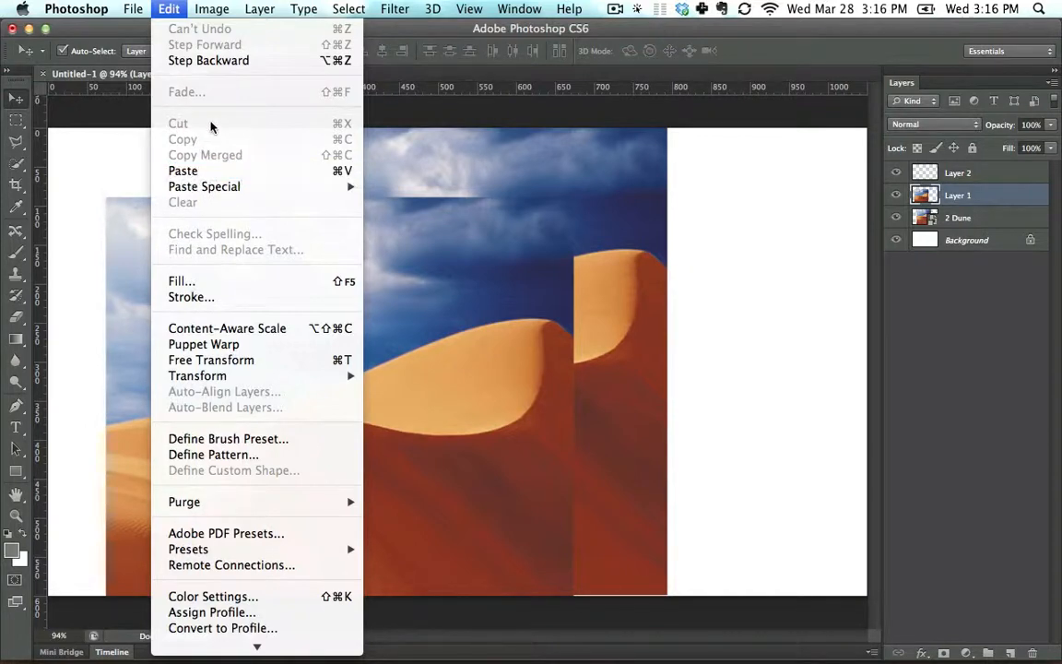
left_click(170, 9)
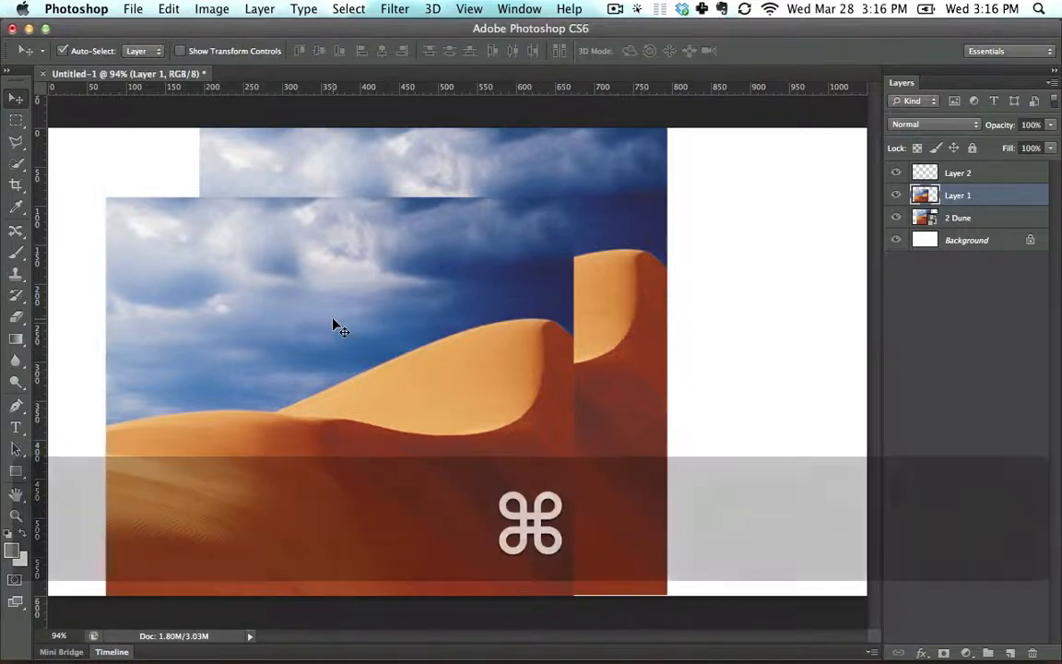
- Inspect the overlapping dune images at closer and wider zoom levels, and fit the document back on screen
key("super+equal")
key("super+equal")
key("super+minus")
key("super+minus")
key("super+minus")
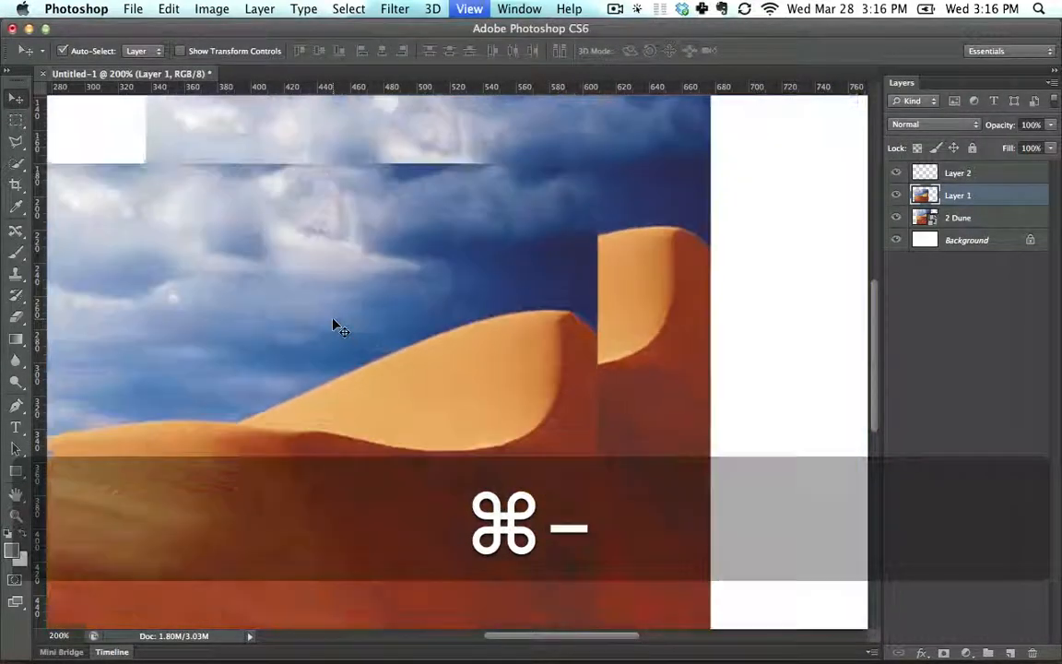
key("super+0")
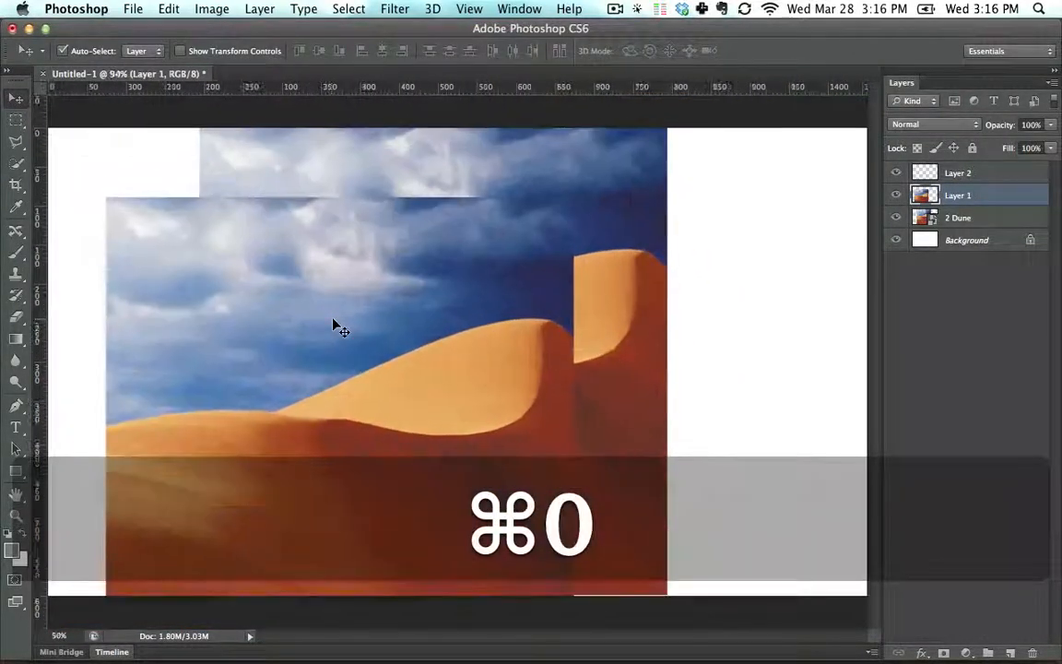
- Zoom in on the dunes, pan across the magnified image and return to the fit-on-screen view
key("super+equal")
key("super+equal")
key("super+equal")
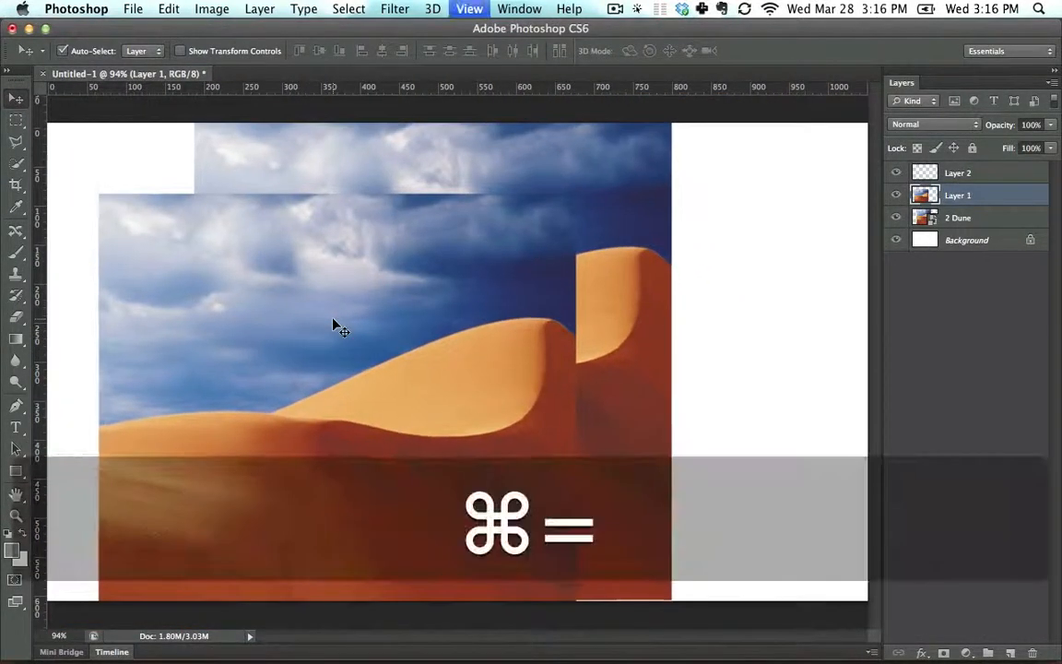
key("space")
left_click_drag(270, 280, 618, 319)
key("super+0")
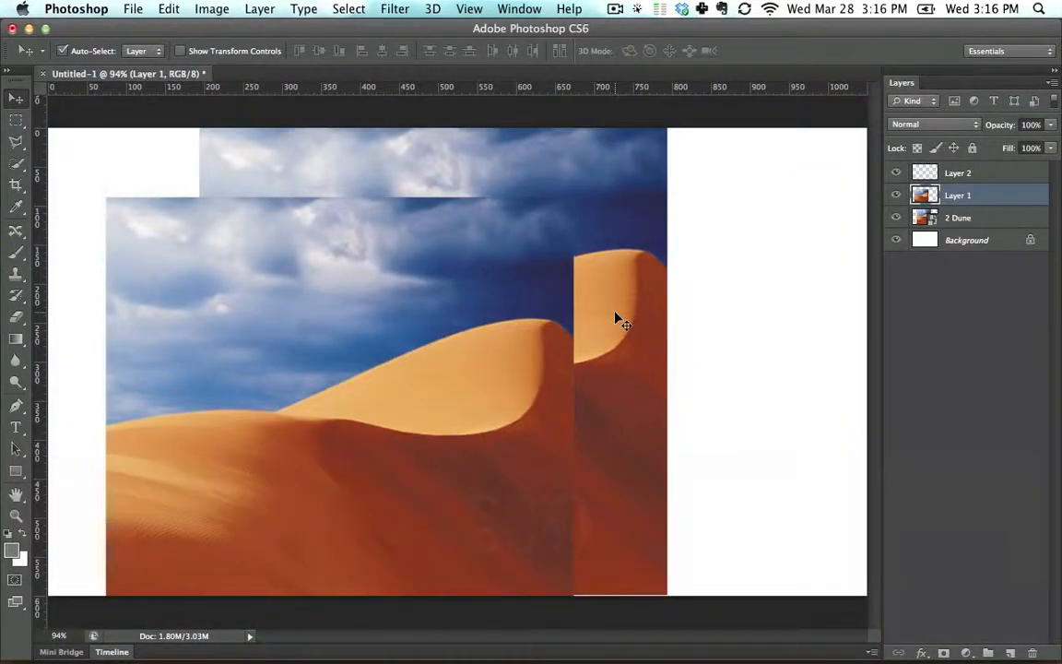
- Copy the whole Layer 1 dune image, paste it onto a new layer and move the copy to the right
key("super+z")
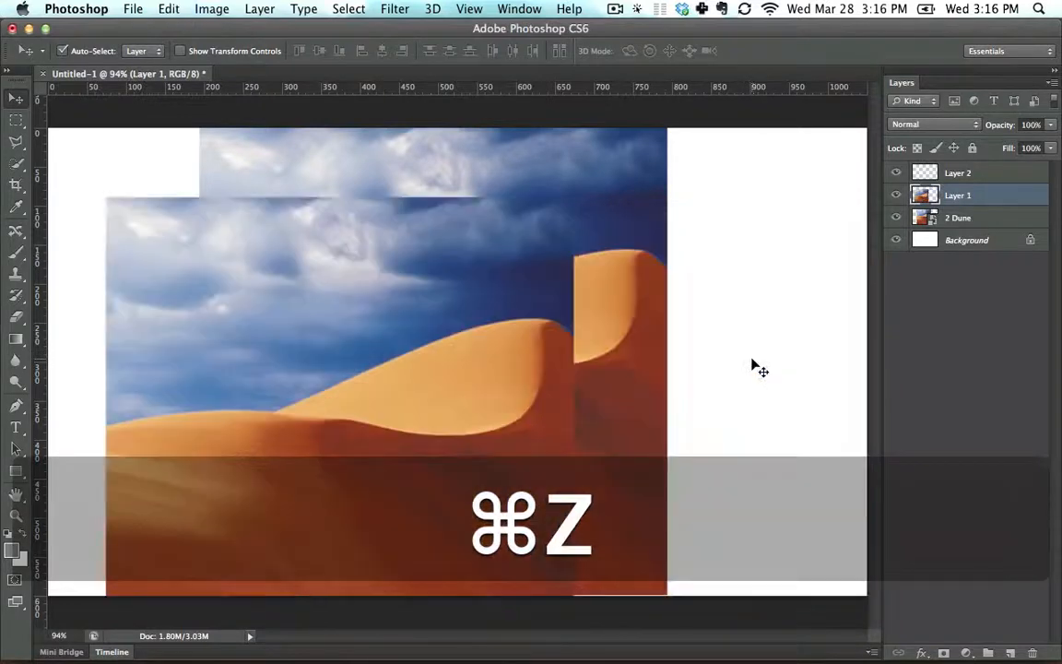
key("super+a")
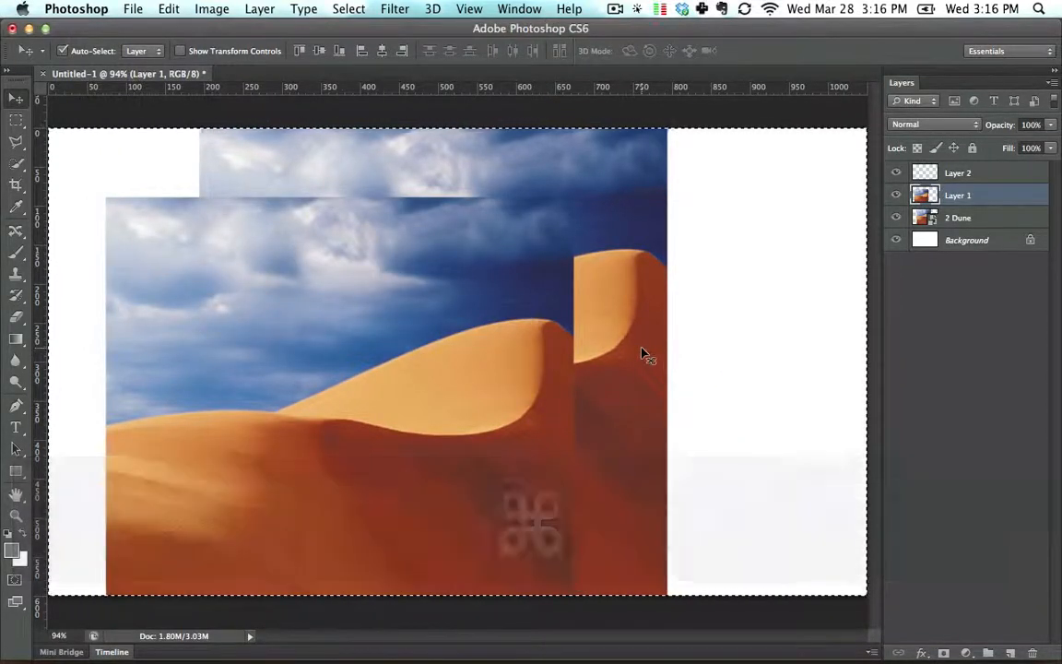
key("super+c")
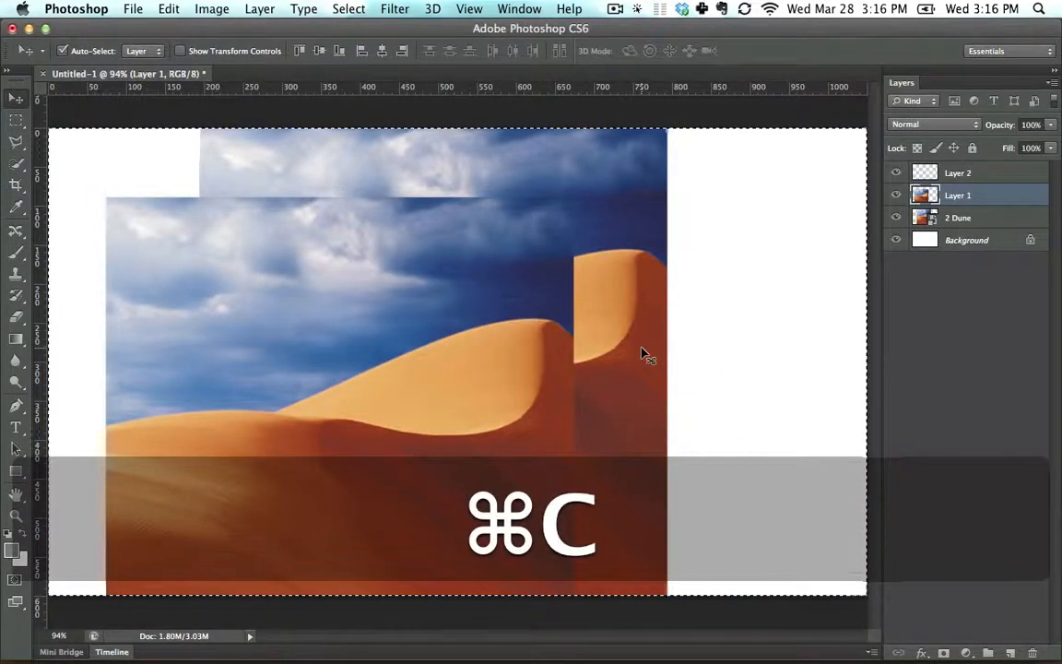
key("super+v")
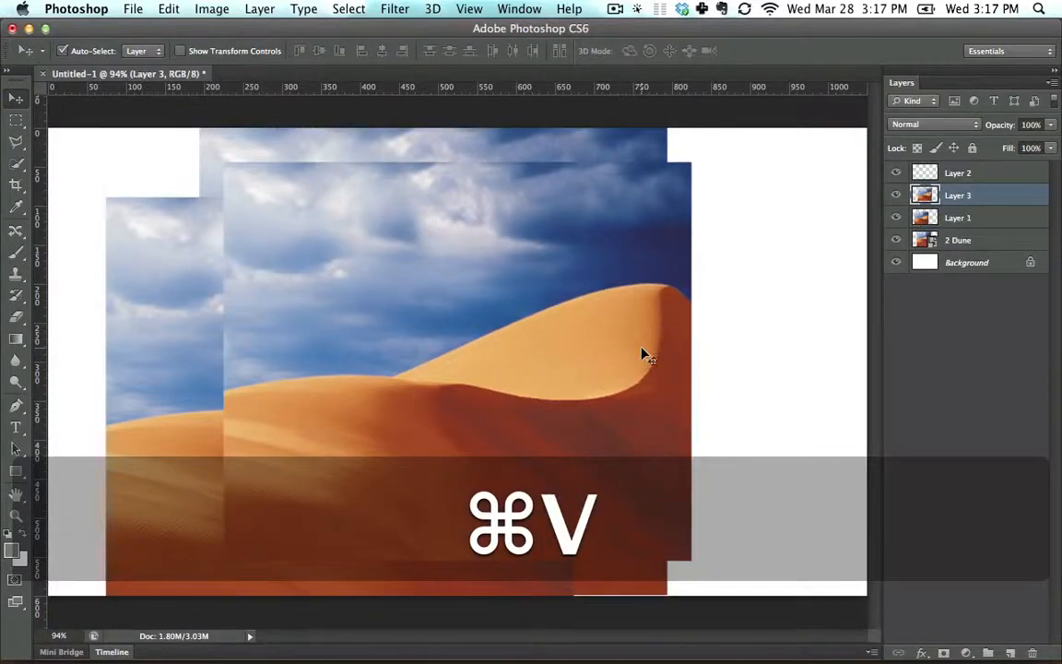
left_click_drag(498, 275, 643, 289)
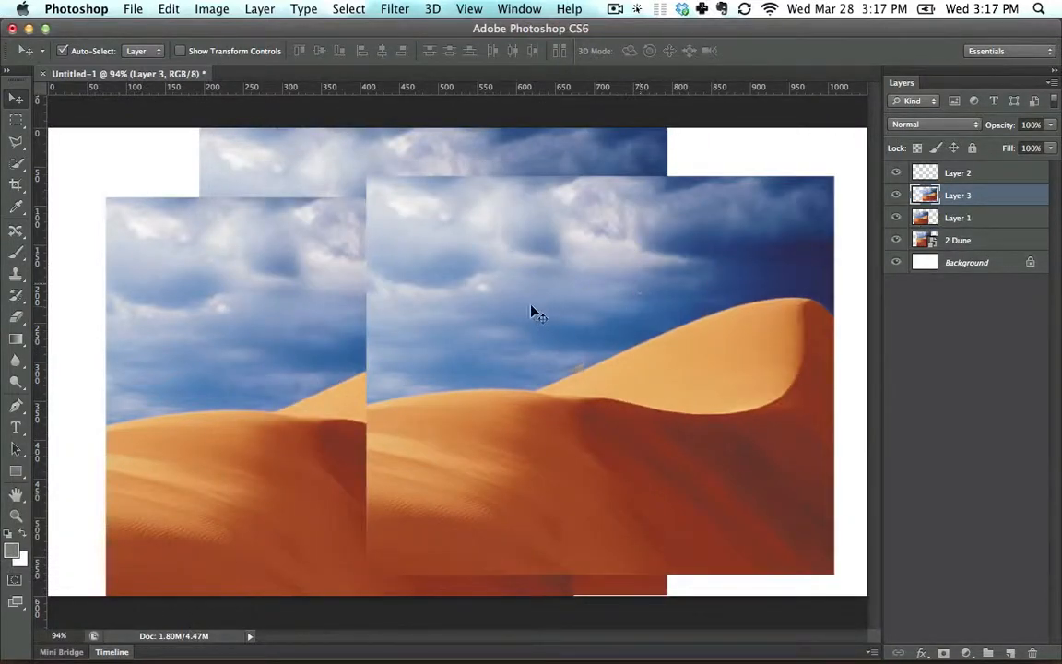
- Cut the pasted dune from Layer 3 and move the Layer 1 dune up and to the right
key("super+a")
key("super+x")
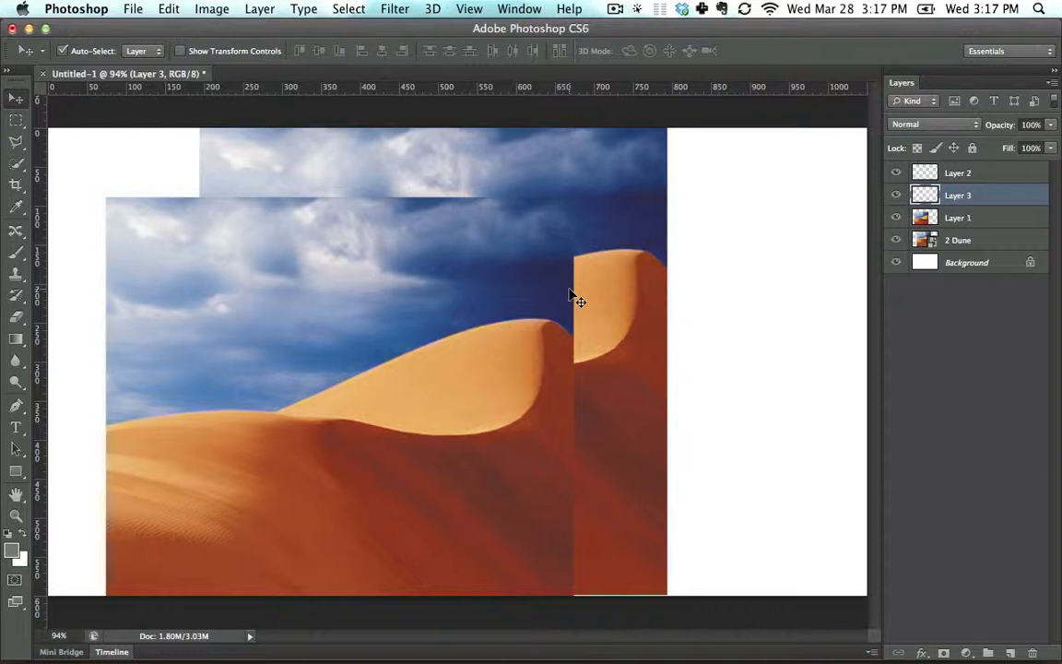
left_click_drag(585, 261, 656, 220)
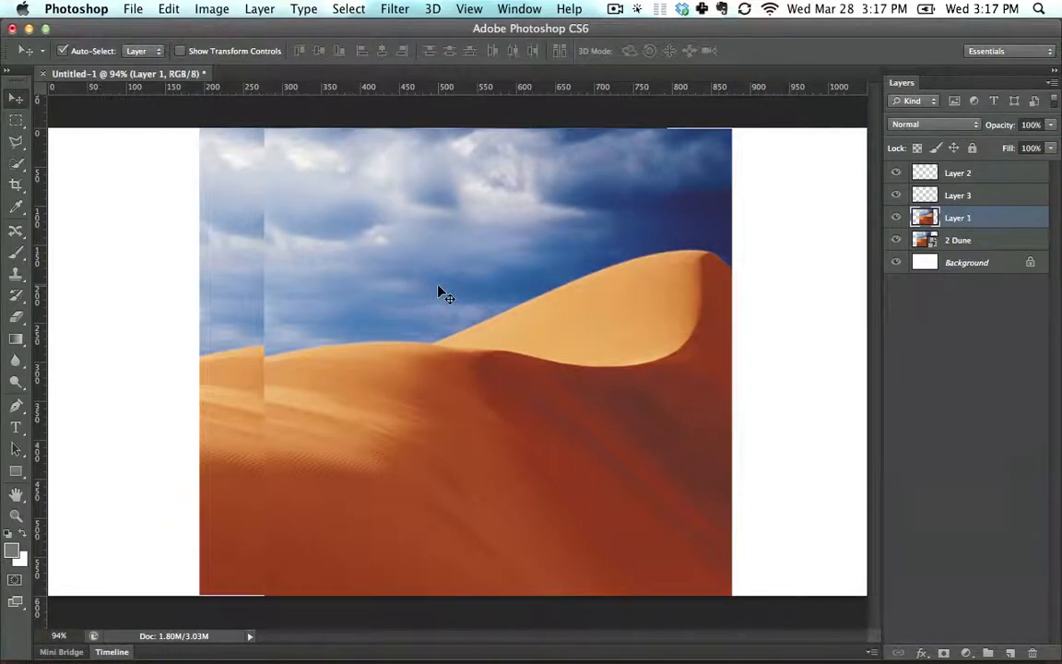
- Cycle twice through the screen modes: full screen with menu bar, full screen, and back to standard
key("f")
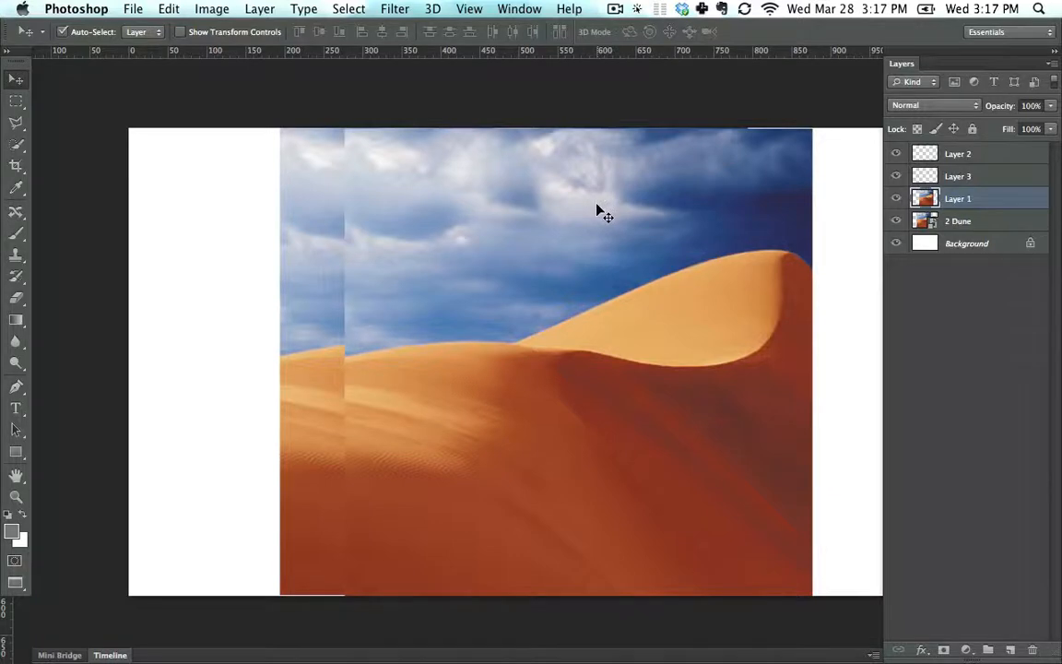
key("f")
key("f")
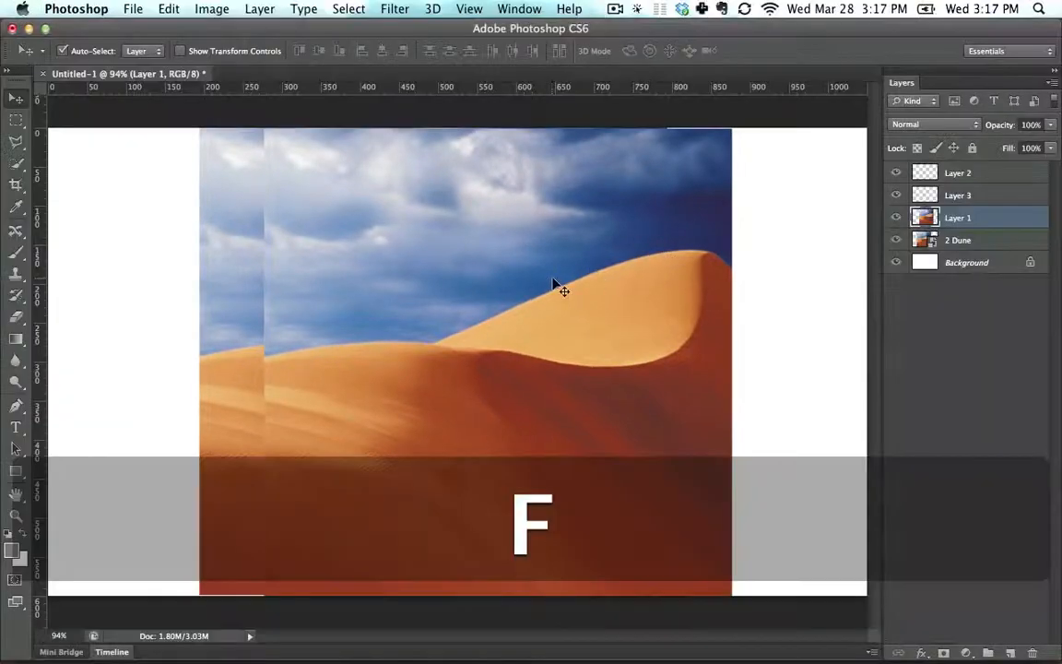
key("f")
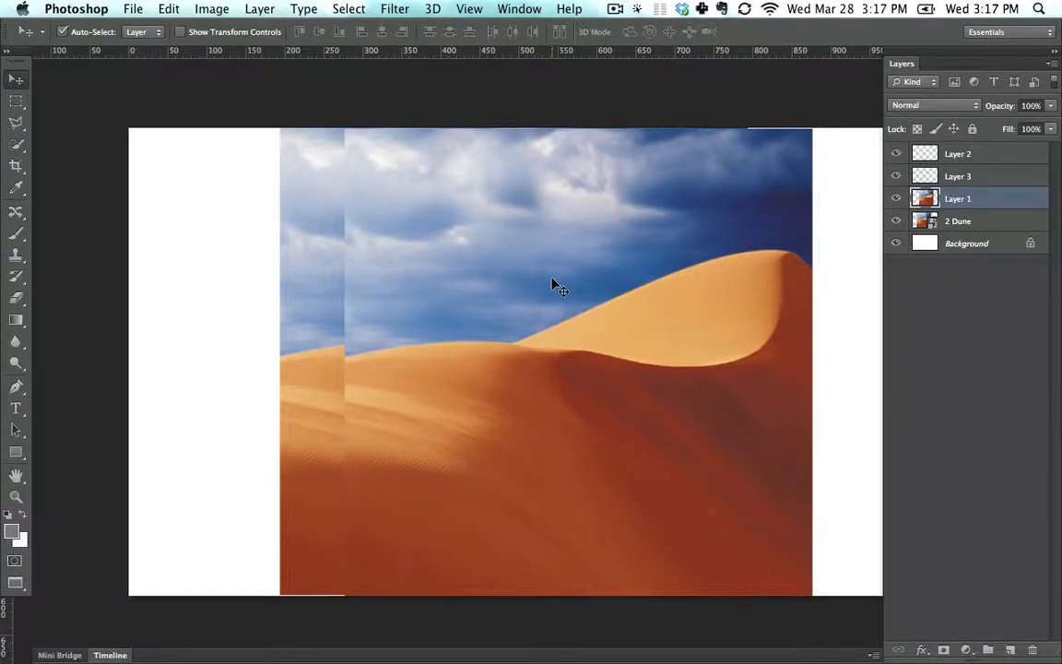
key("f")
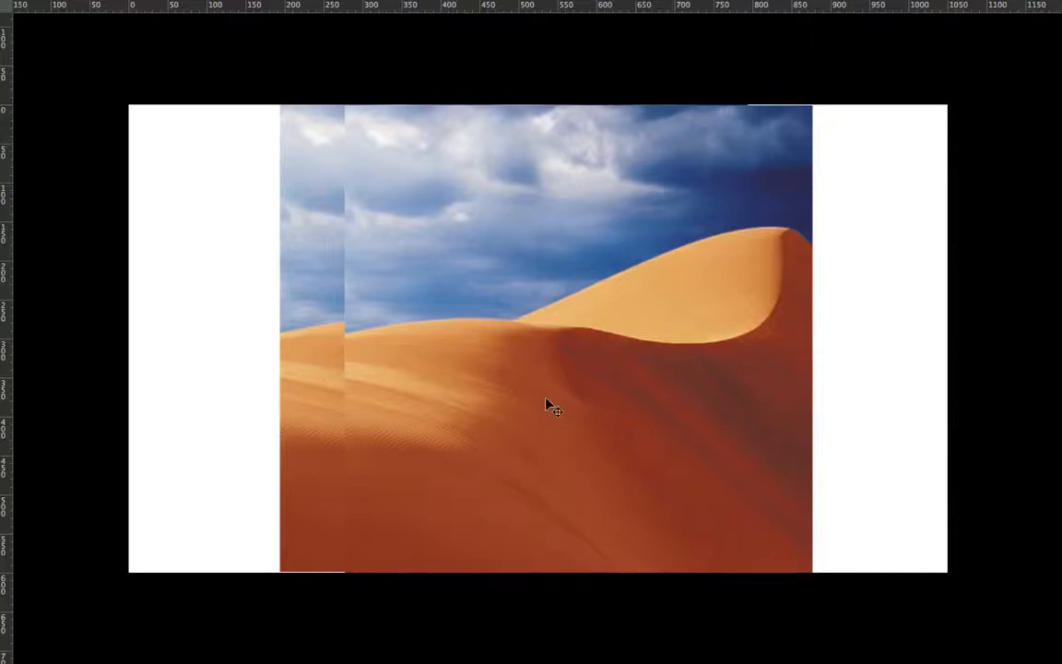
key("f")
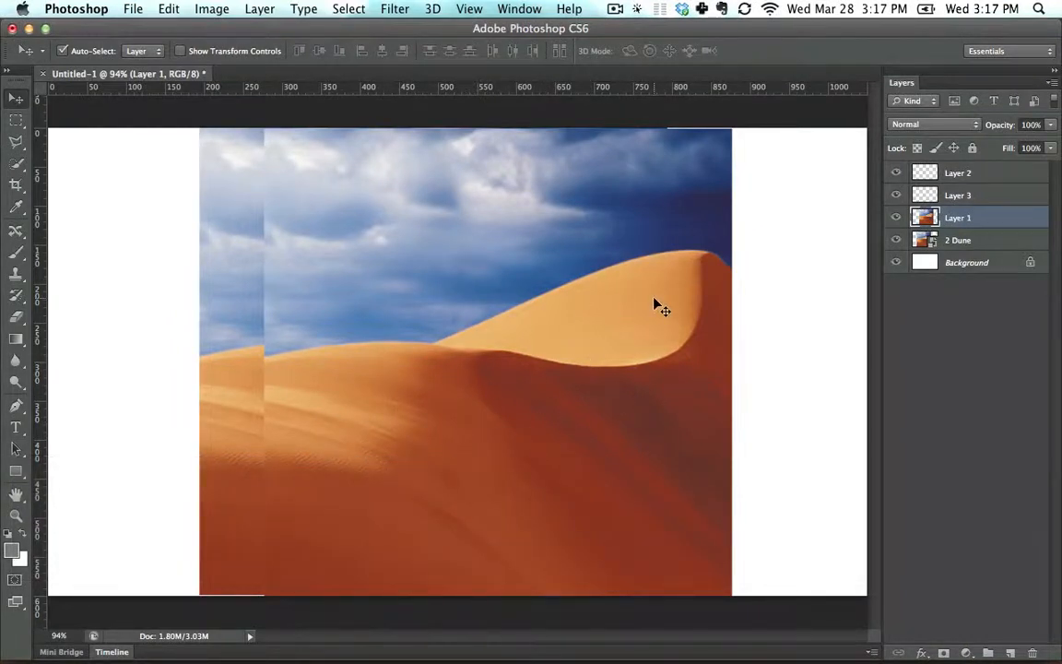
- View the document in full screen mode, pan the canvas around the black background, and return to standard screen mode
key("f")
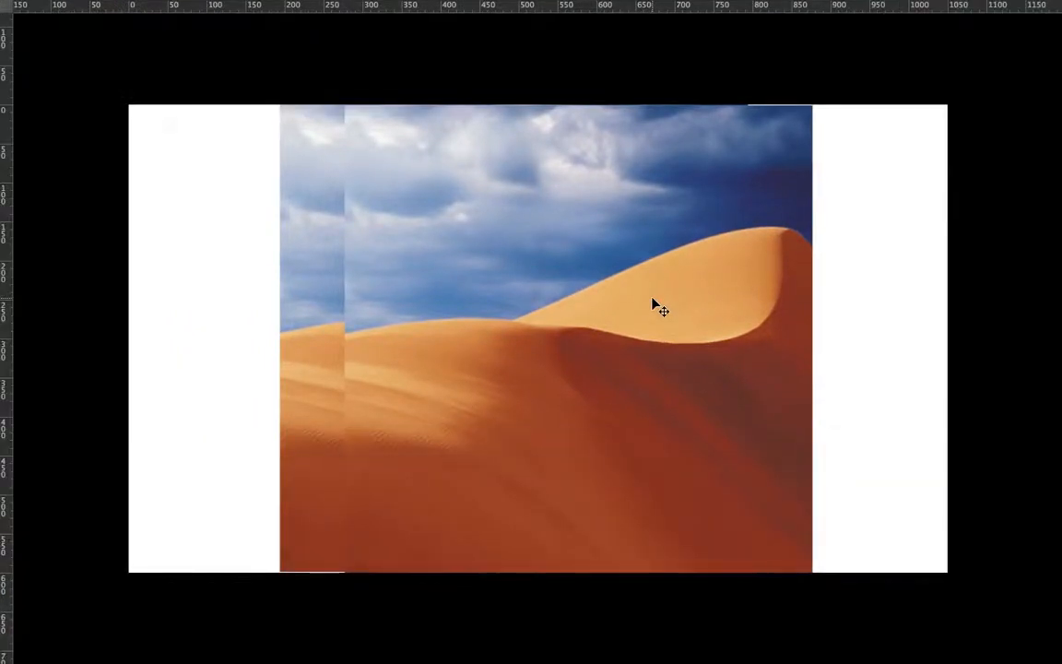
key("space")
left_click_drag(651, 218, 833, 161)
mouse_move(433, 245)
left_mouse_down()
mouse_move(714, 240)
mouse_move(451, 244)
left_mouse_up()
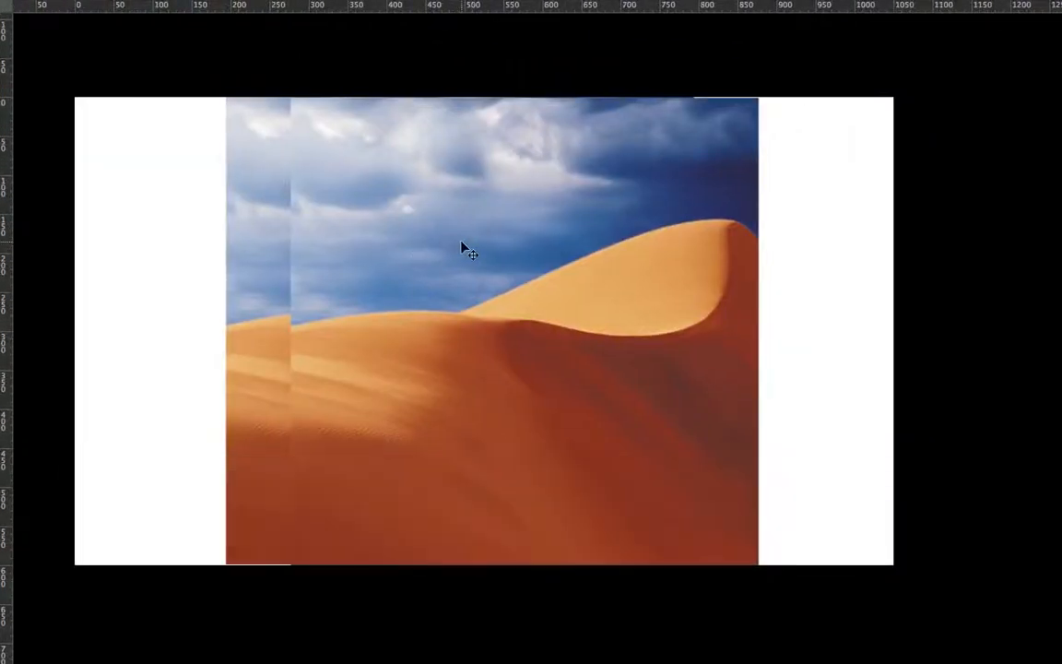
key("f")
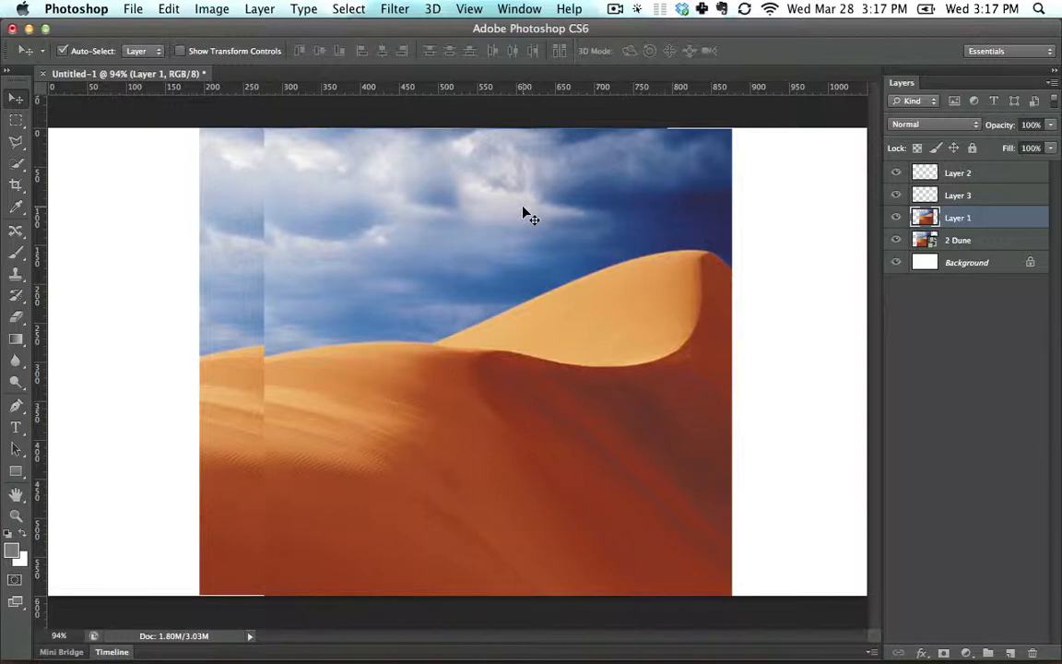
- Hide all tools and panels around the document and show them again
key("Tab")
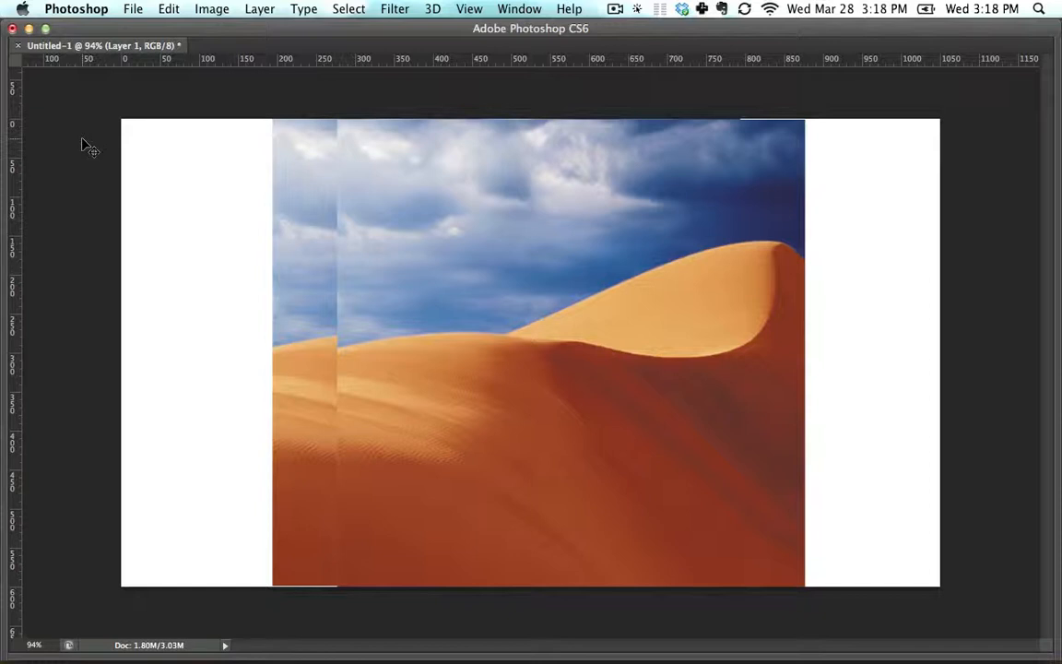
key("Tab")
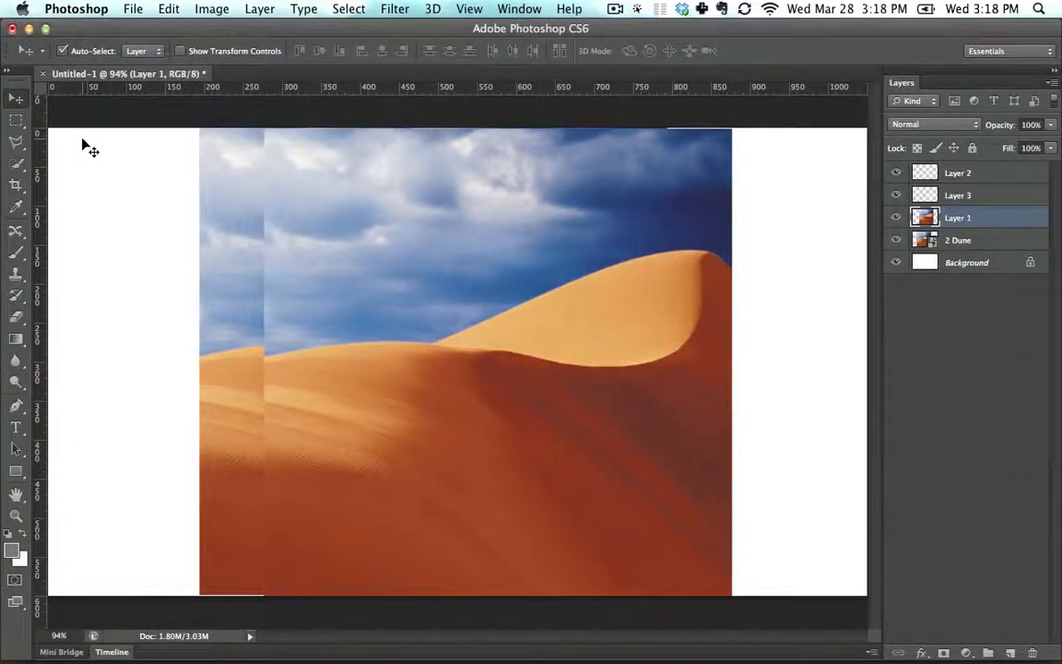